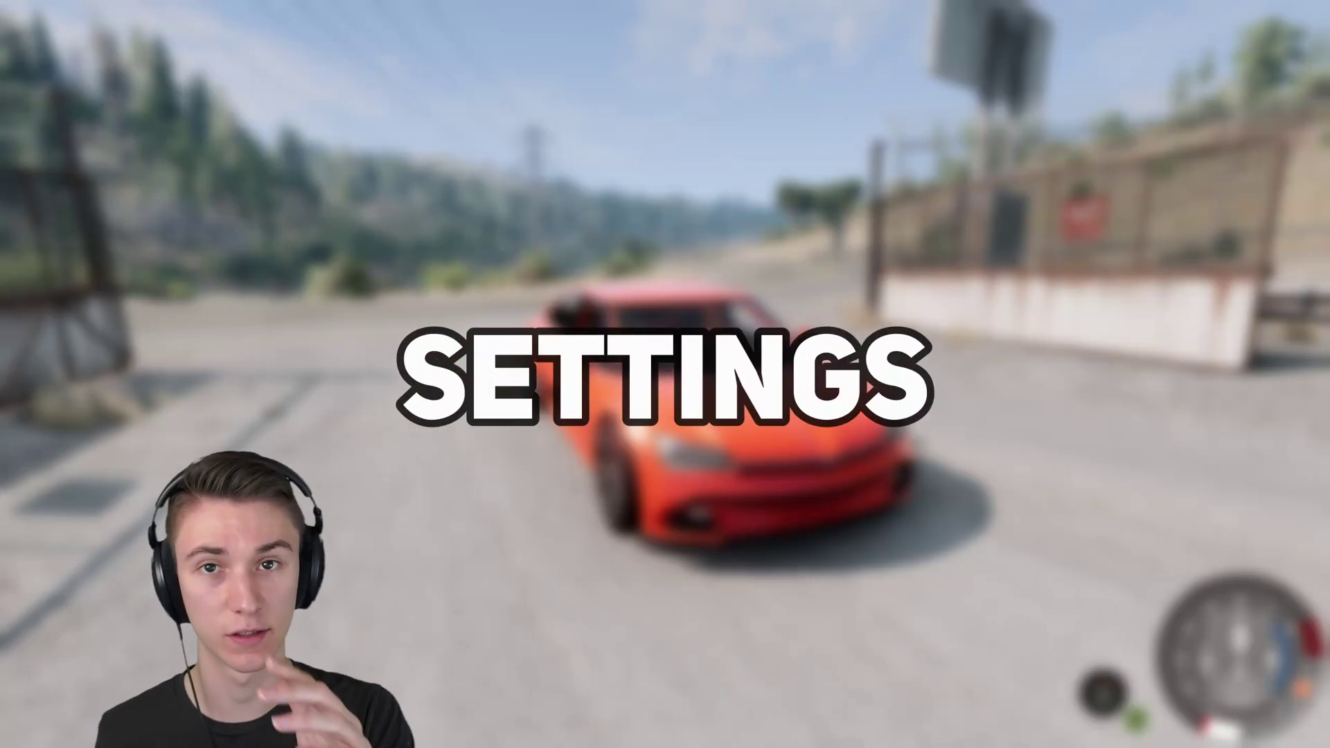
- Turn off Vertical Sync and Limit framerate in BeamNG.drive's Display options
key("Escape")
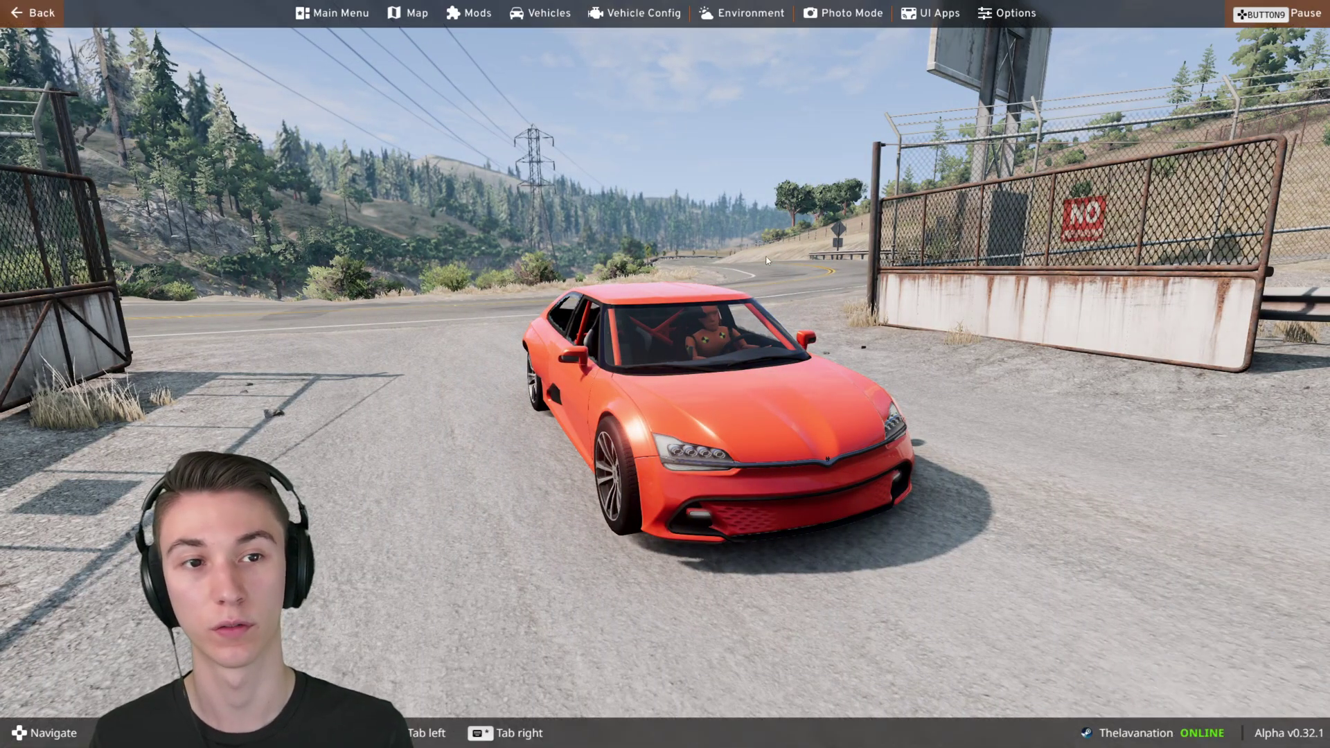
left_click(1032, 13)
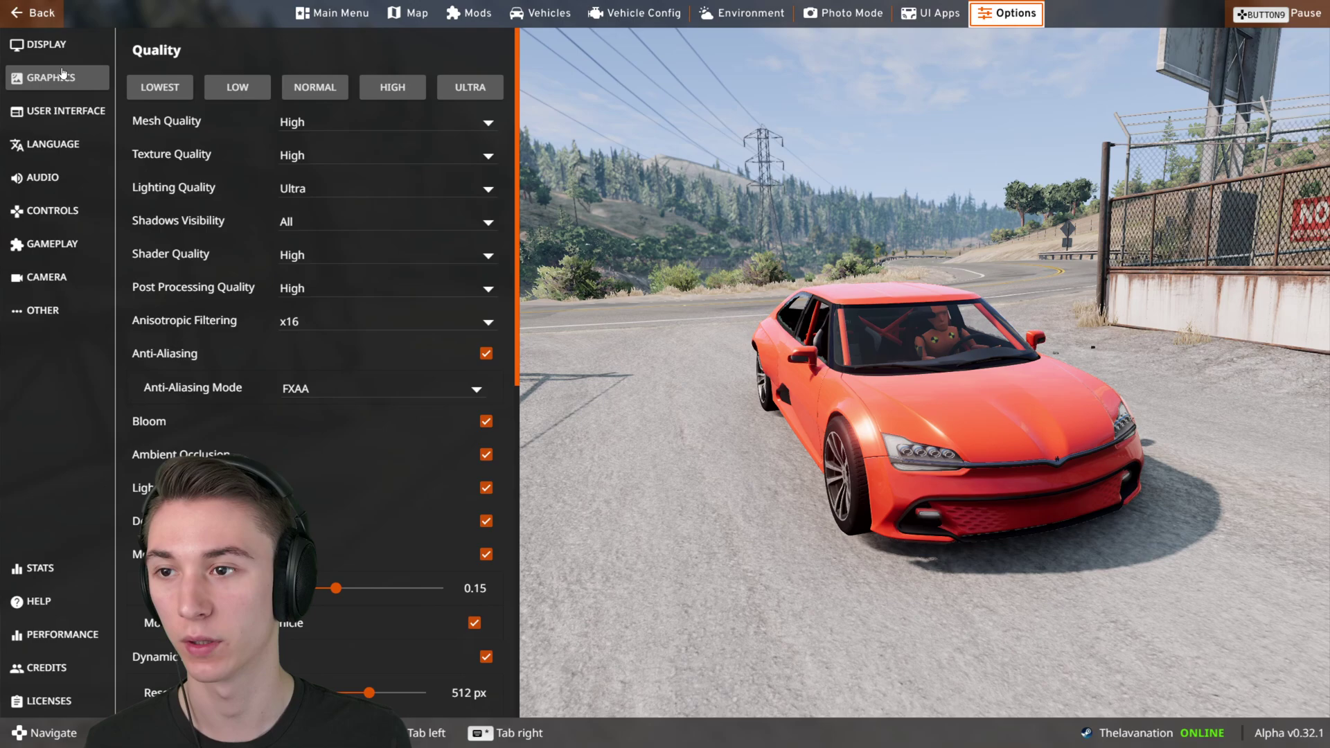
left_click(54, 48)
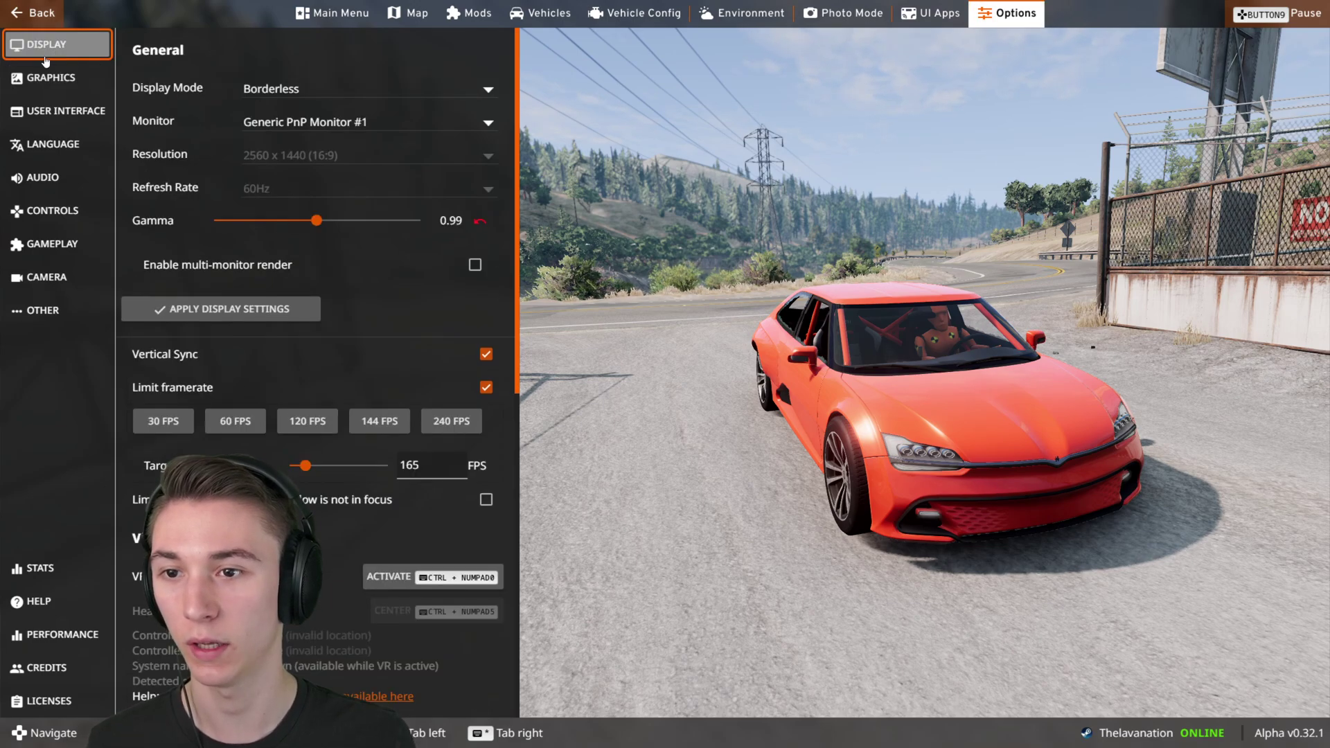
left_click(278, 90)
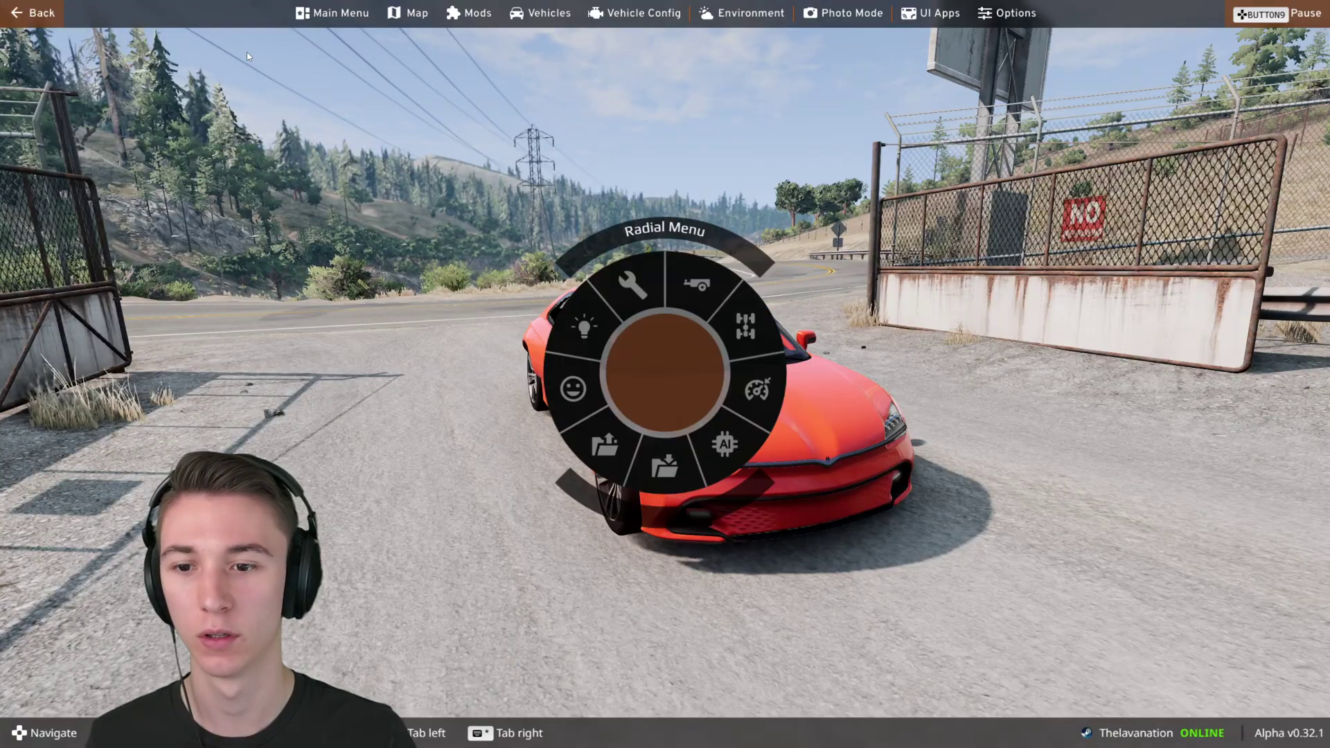
left_click(1001, 15)
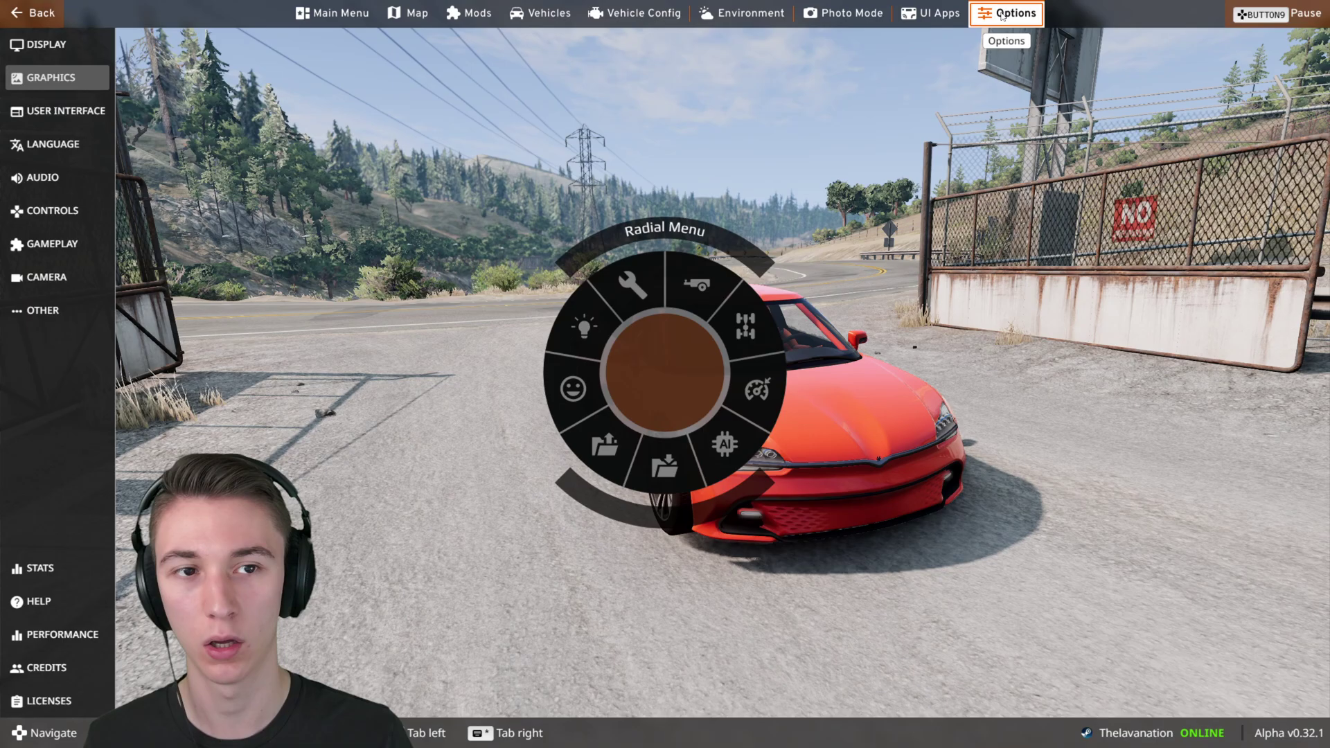
left_click(10, 72)
left_click(60, 47)
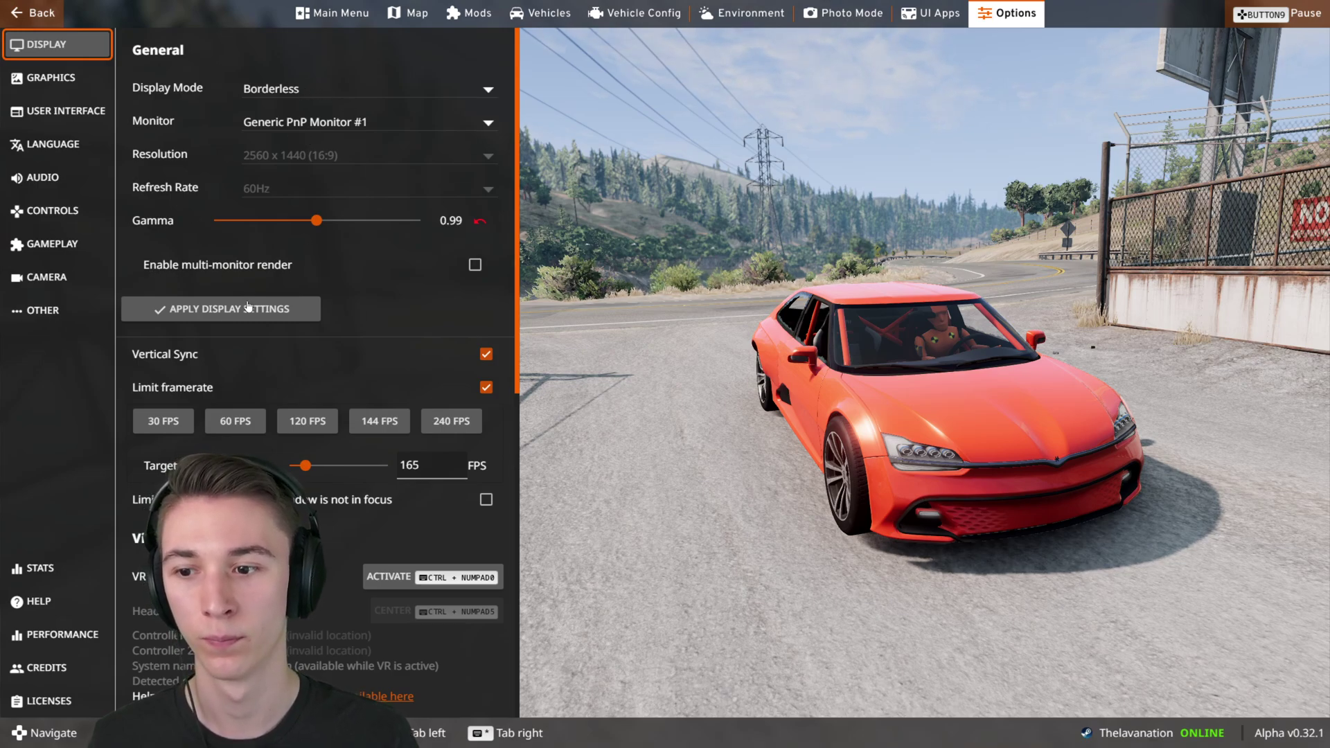
left_click(486, 389)
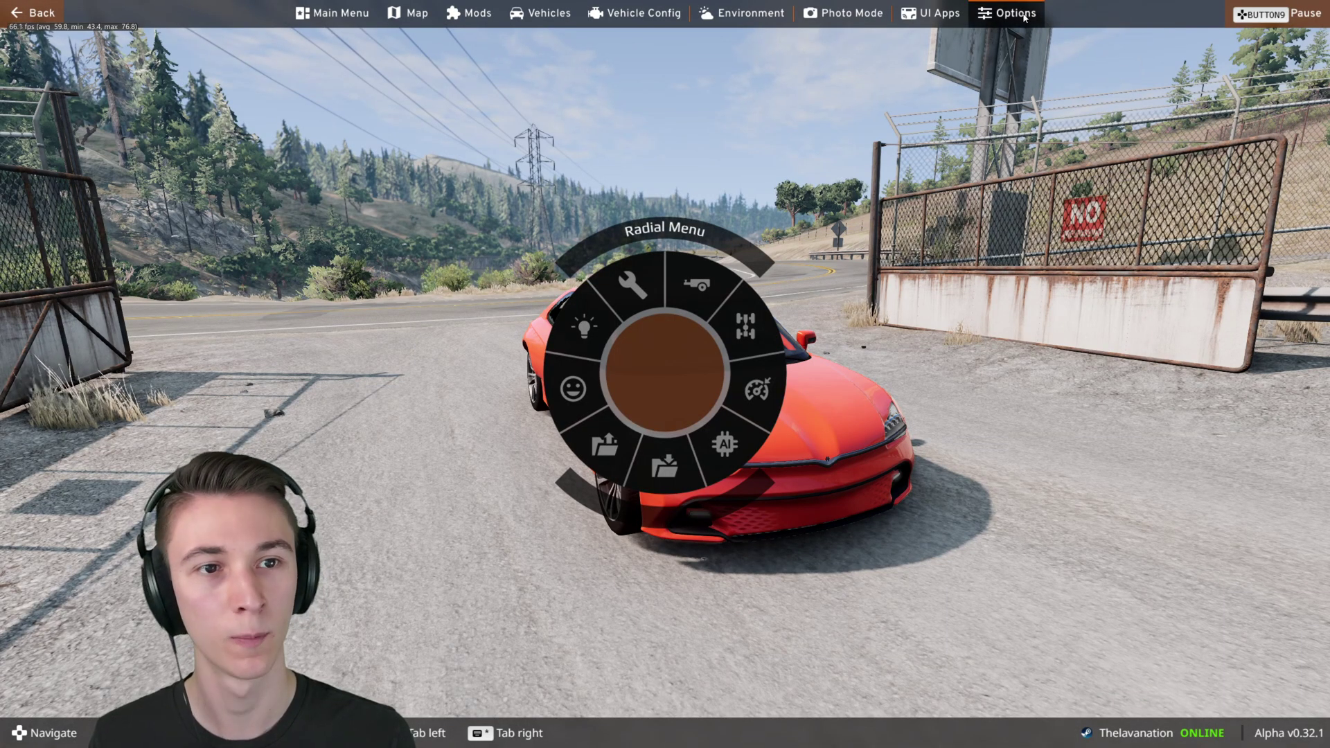
- Apply the ULTRA graphics preset and set Anti-Aliasing Mode to FXAA
left_click(1006, 12)
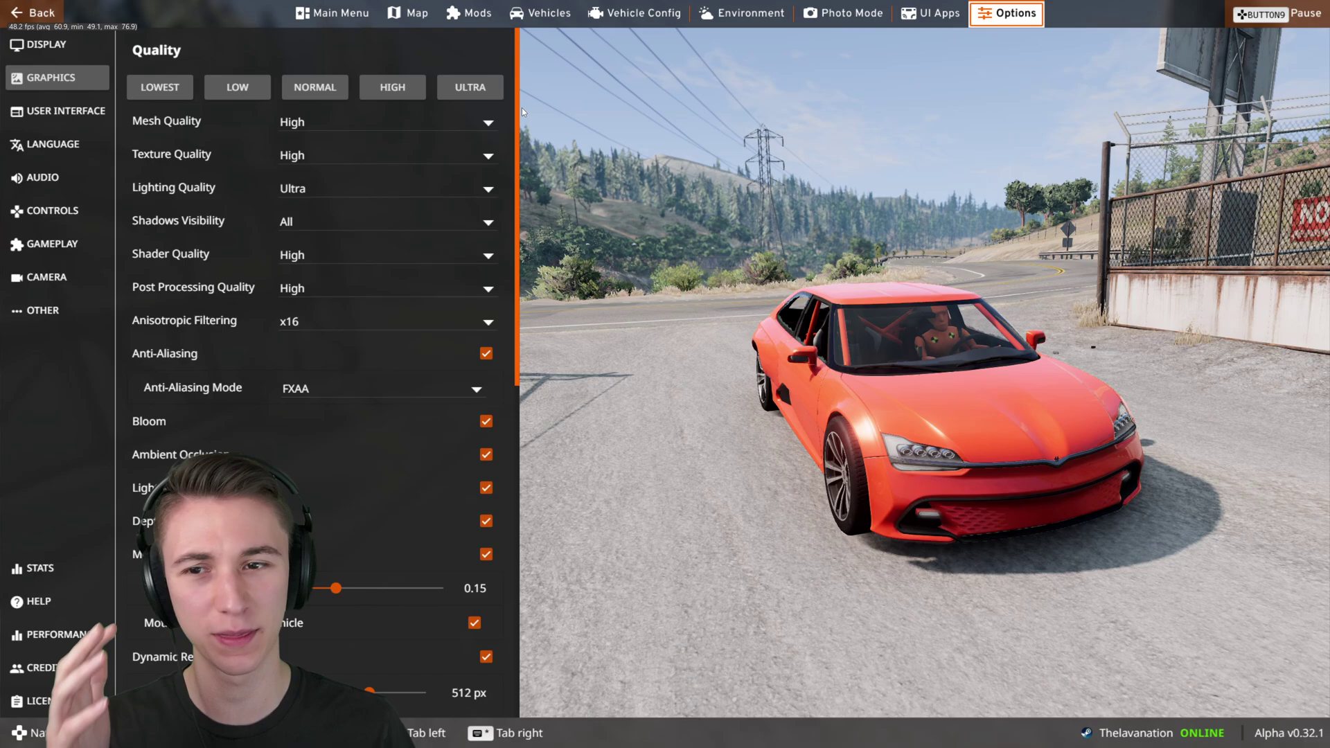
left_click(485, 93)
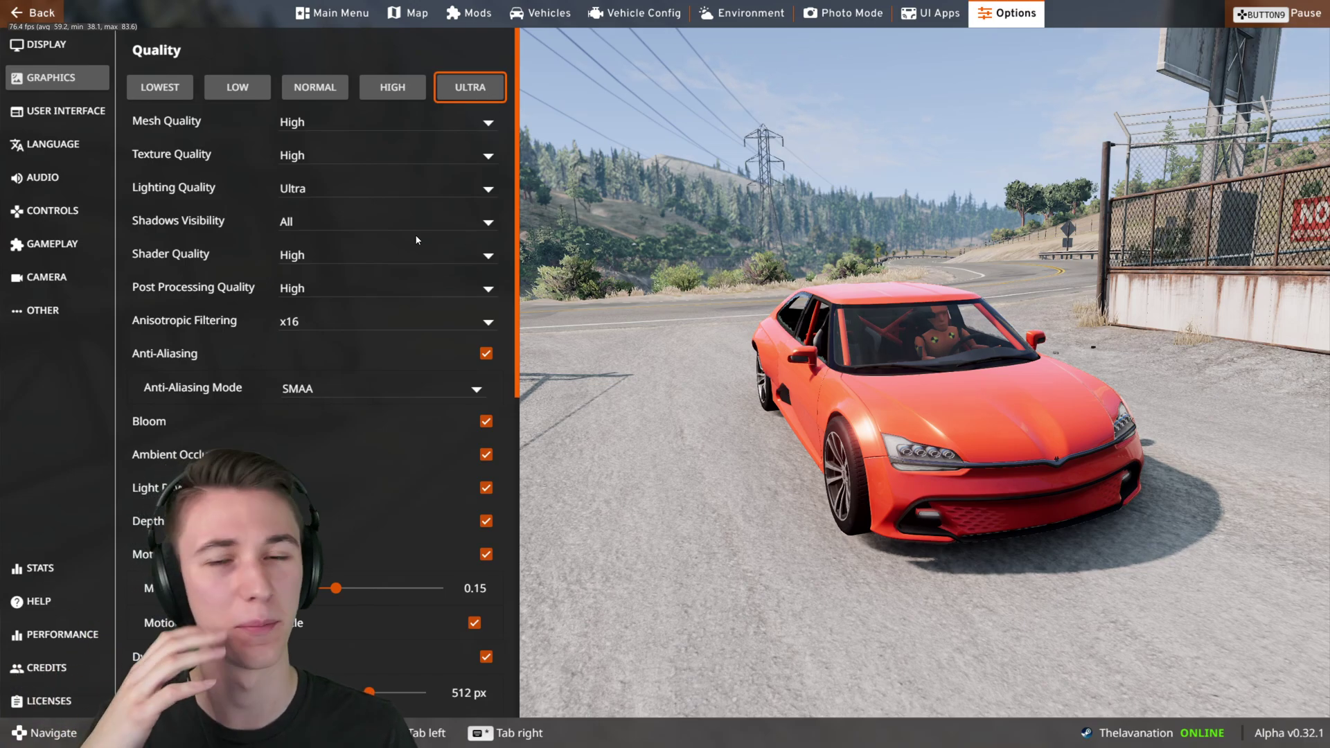
left_click(431, 388)
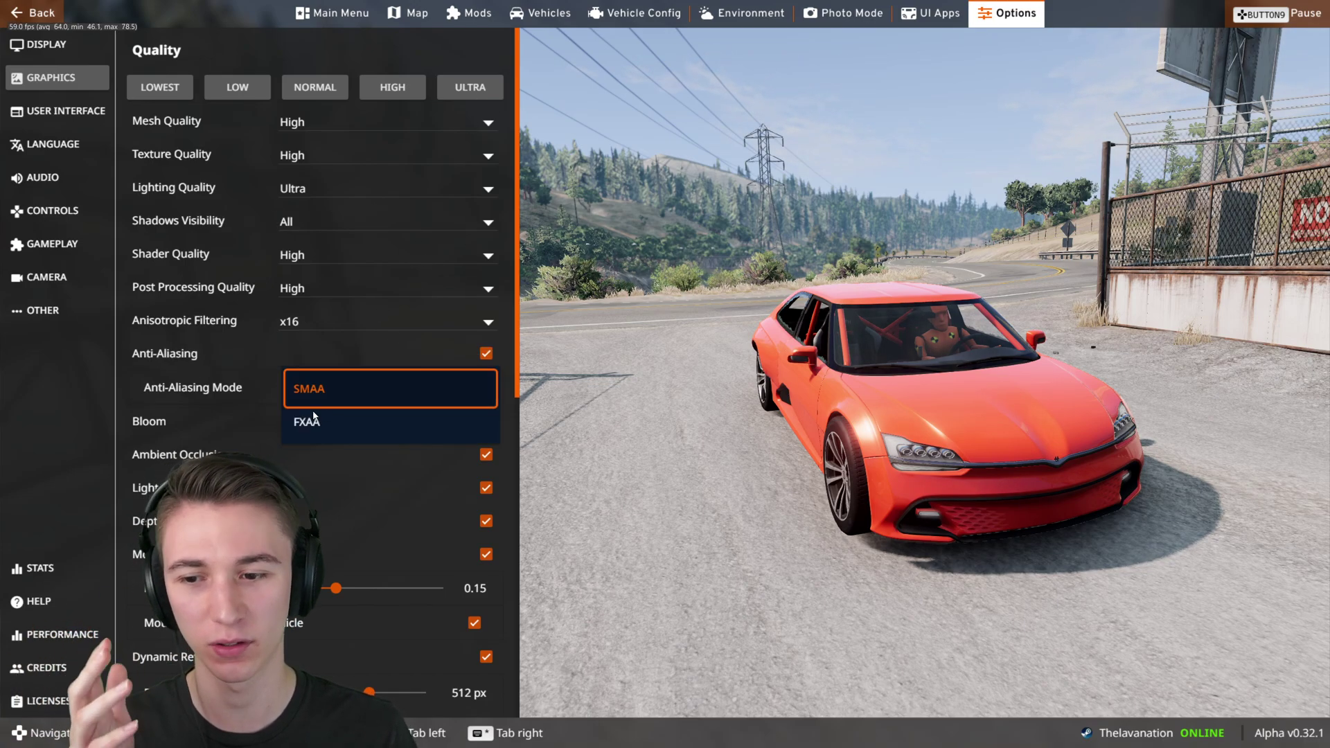
left_click(321, 424)
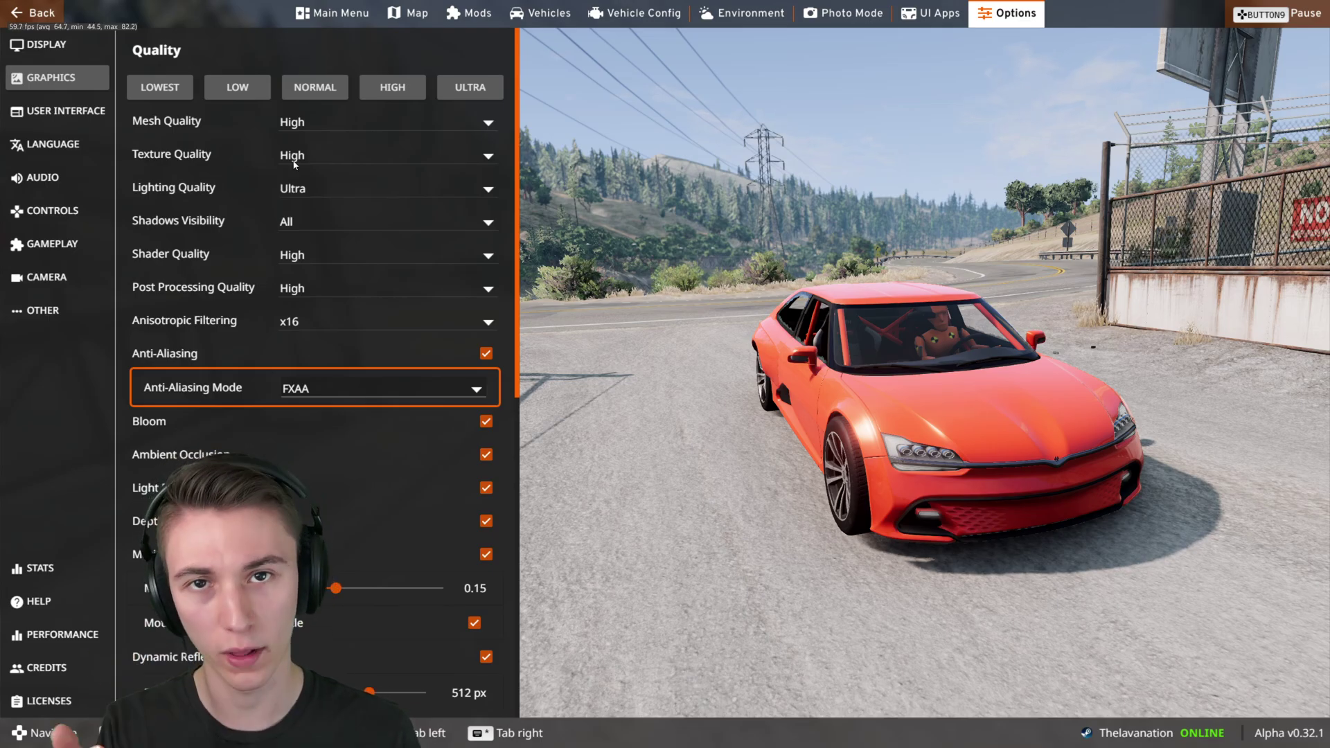
scroll(355, 304, "down", 9)
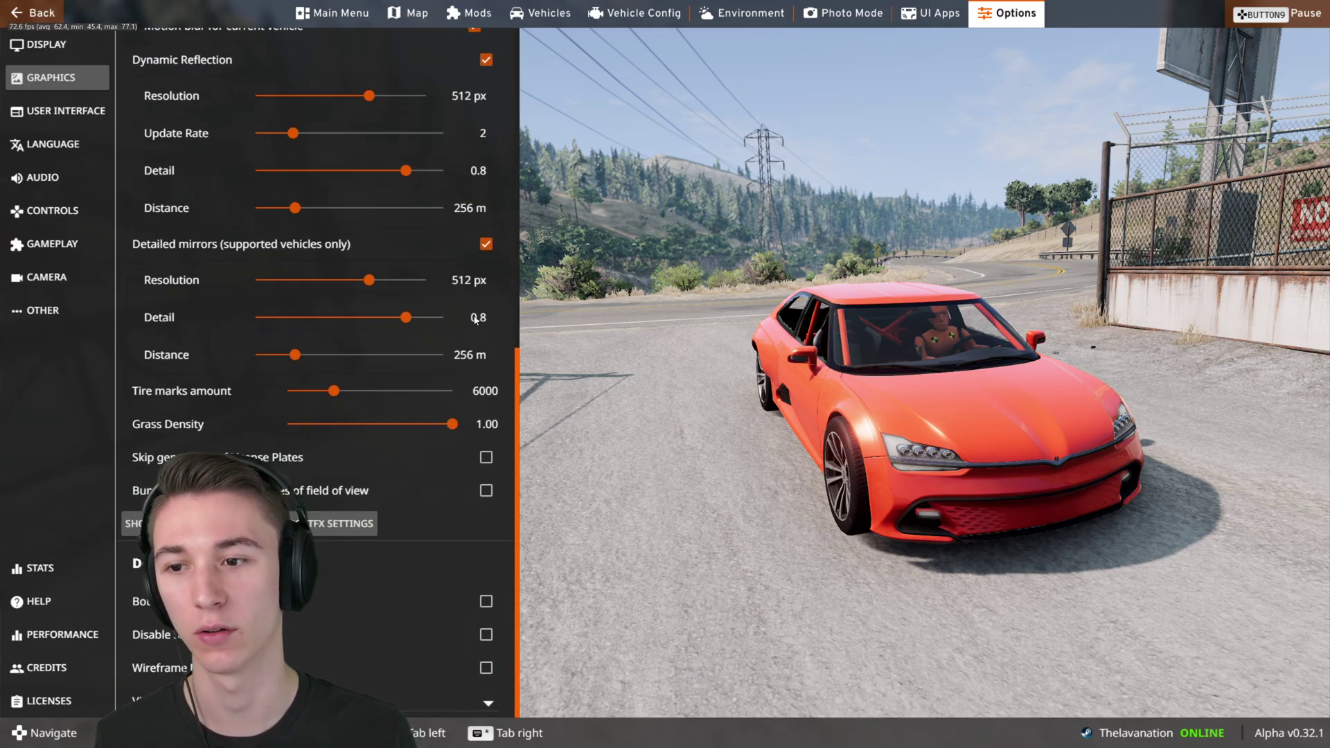
scroll(291, 344, "up", 4)
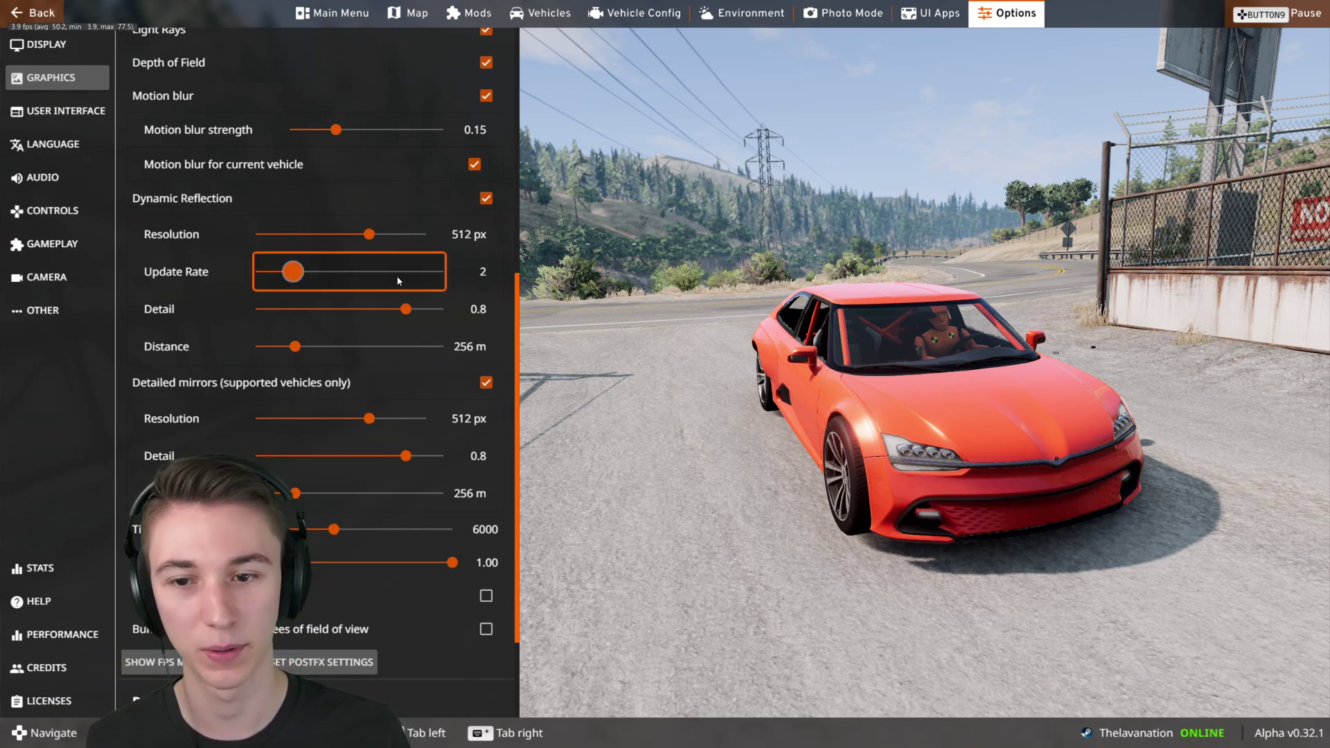
scroll(415, 277, "up", 2)
scroll(421, 273, "up", 2)
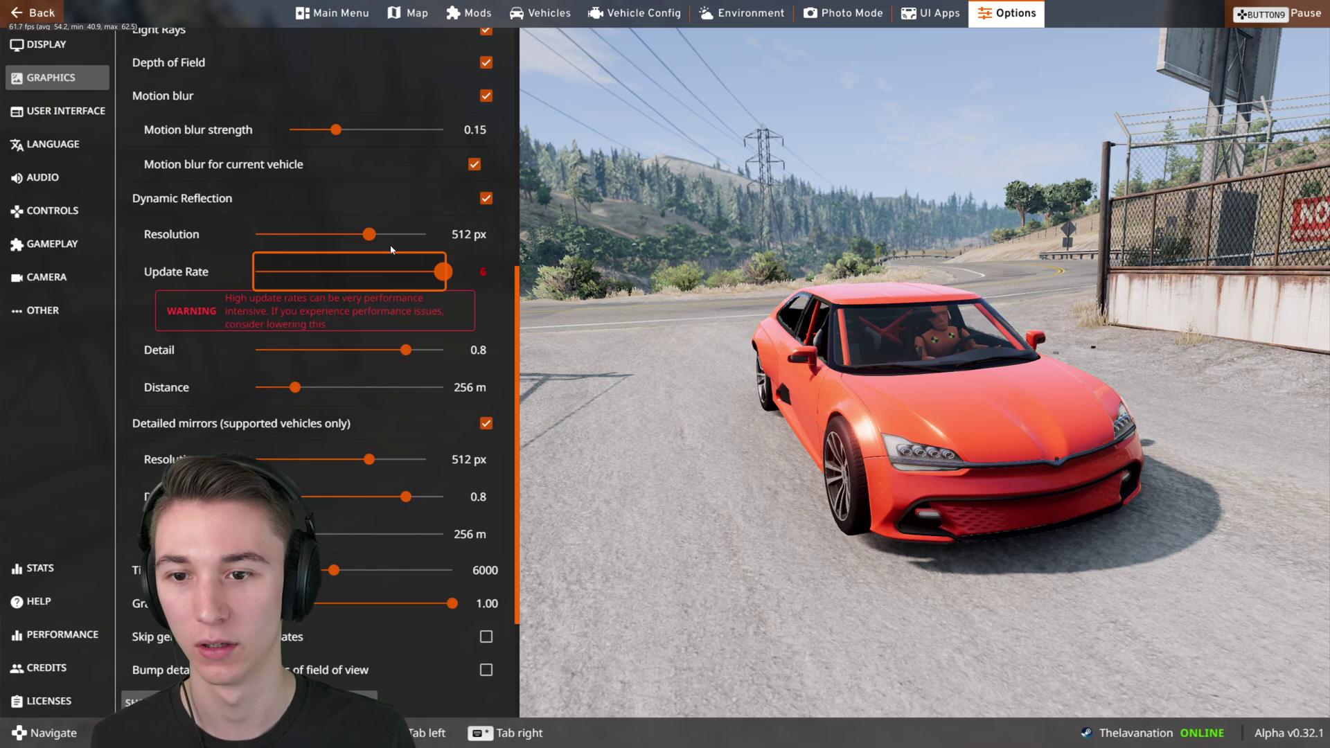
scroll(340, 273, "down", 4)
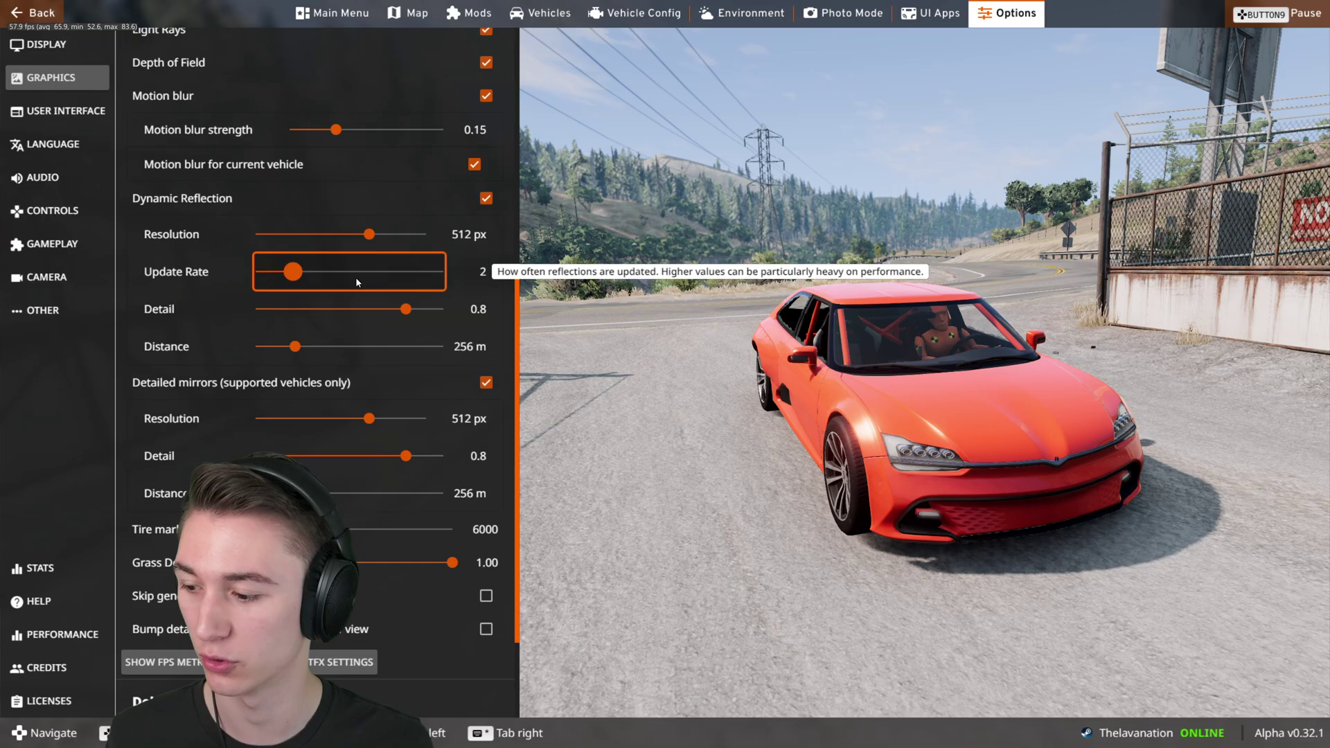
- Set Anti-Aliasing Mode back to FXAA with the Normal quality settings in place
scroll(413, 521, "up", 6)
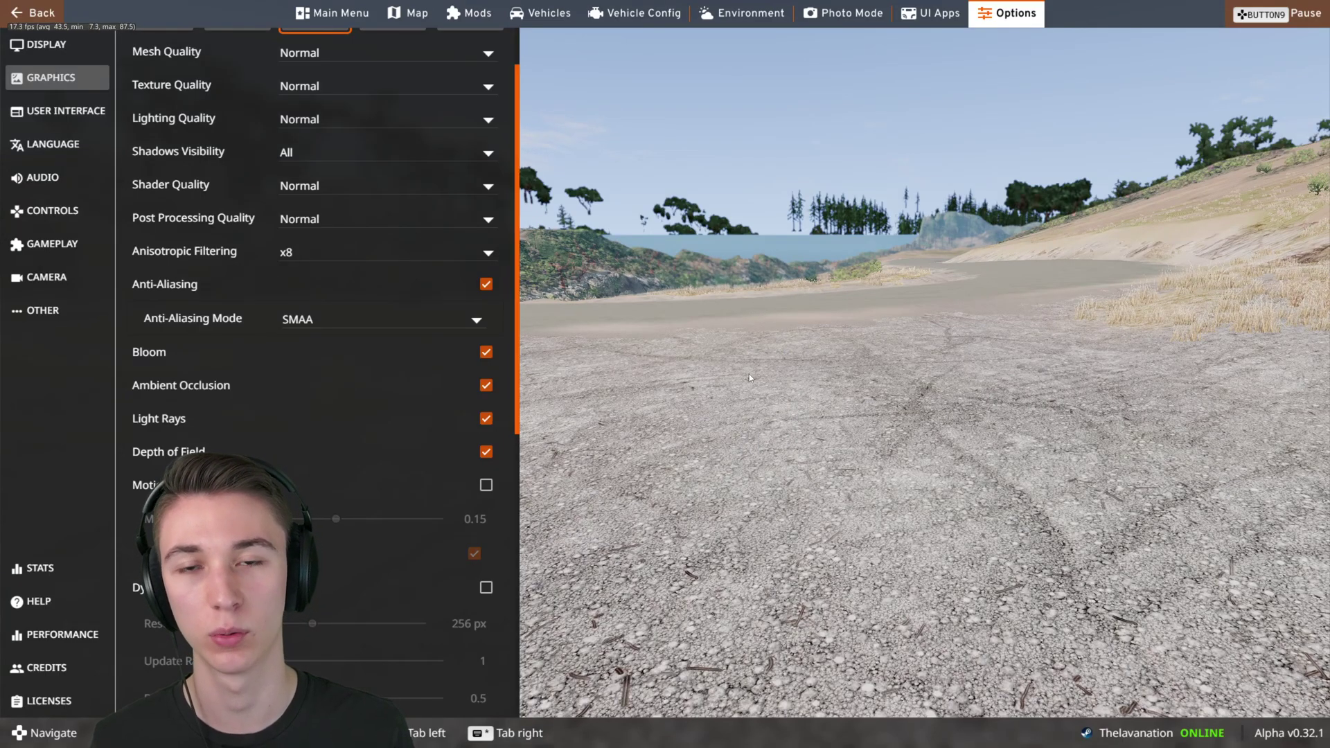
scroll(360, 320, "up", 2)
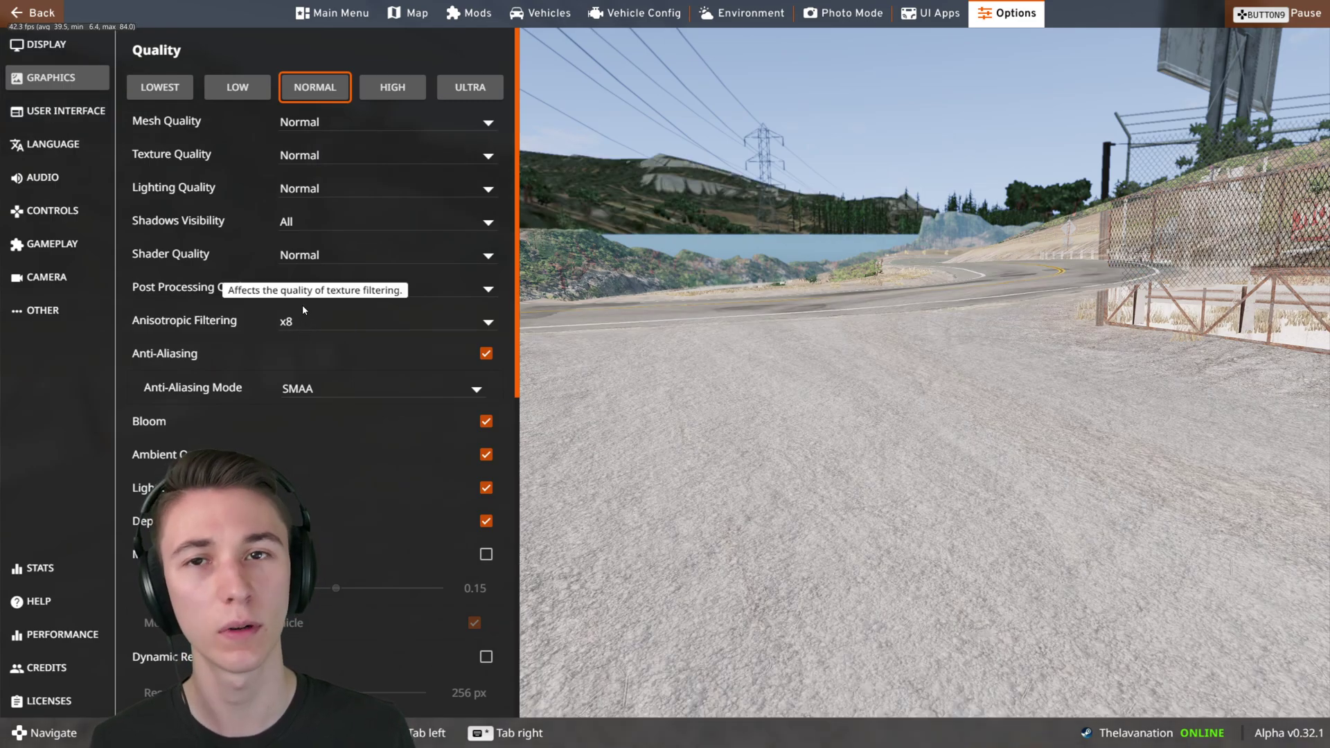
left_click(310, 388)
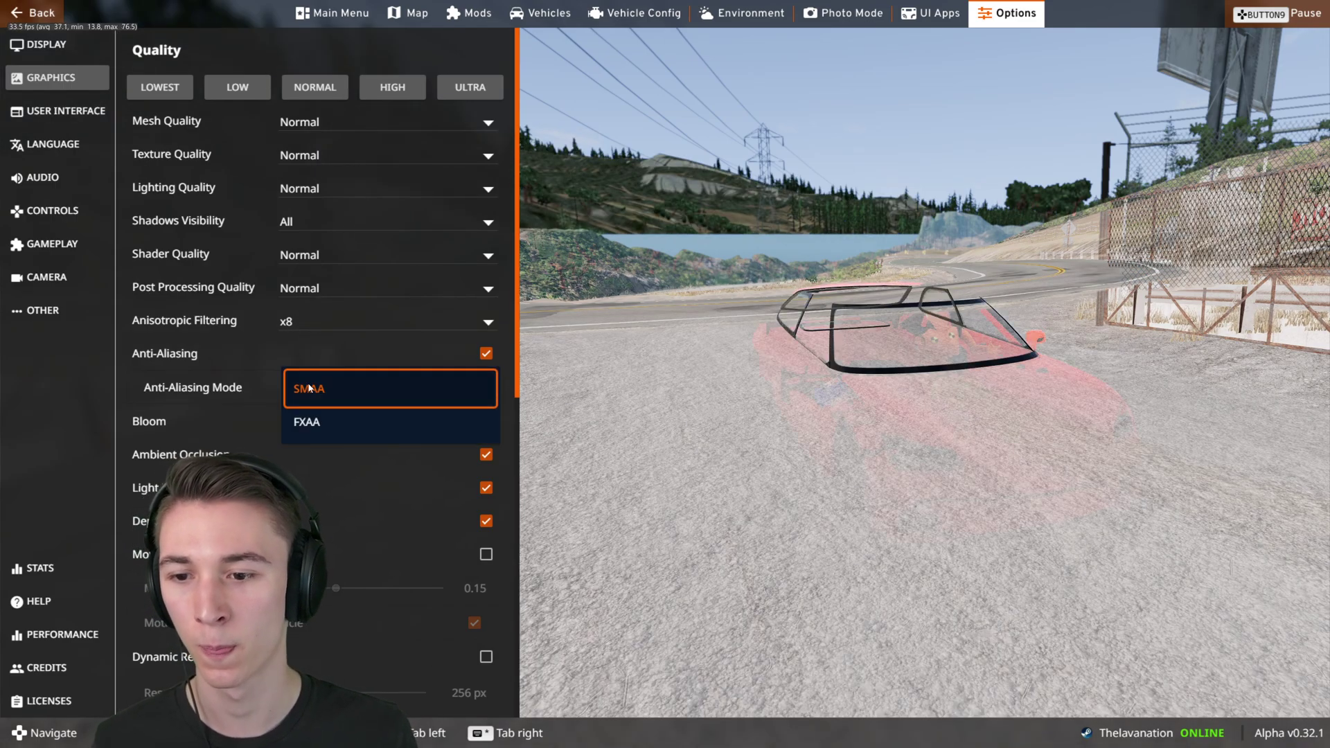
left_click(330, 424)
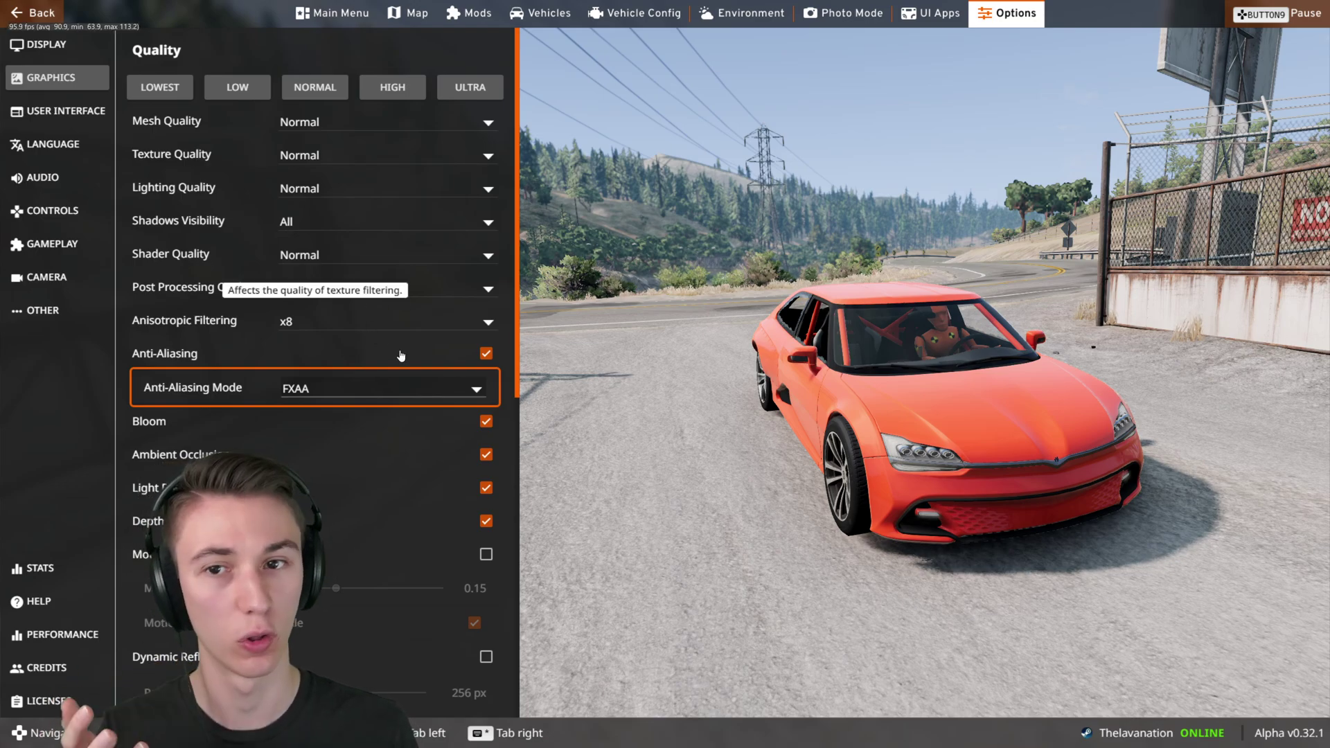
- Enable Dynamic Reflection, raise its update rate from 1 to 2, then turn it off again
scroll(492, 337, "down", 7)
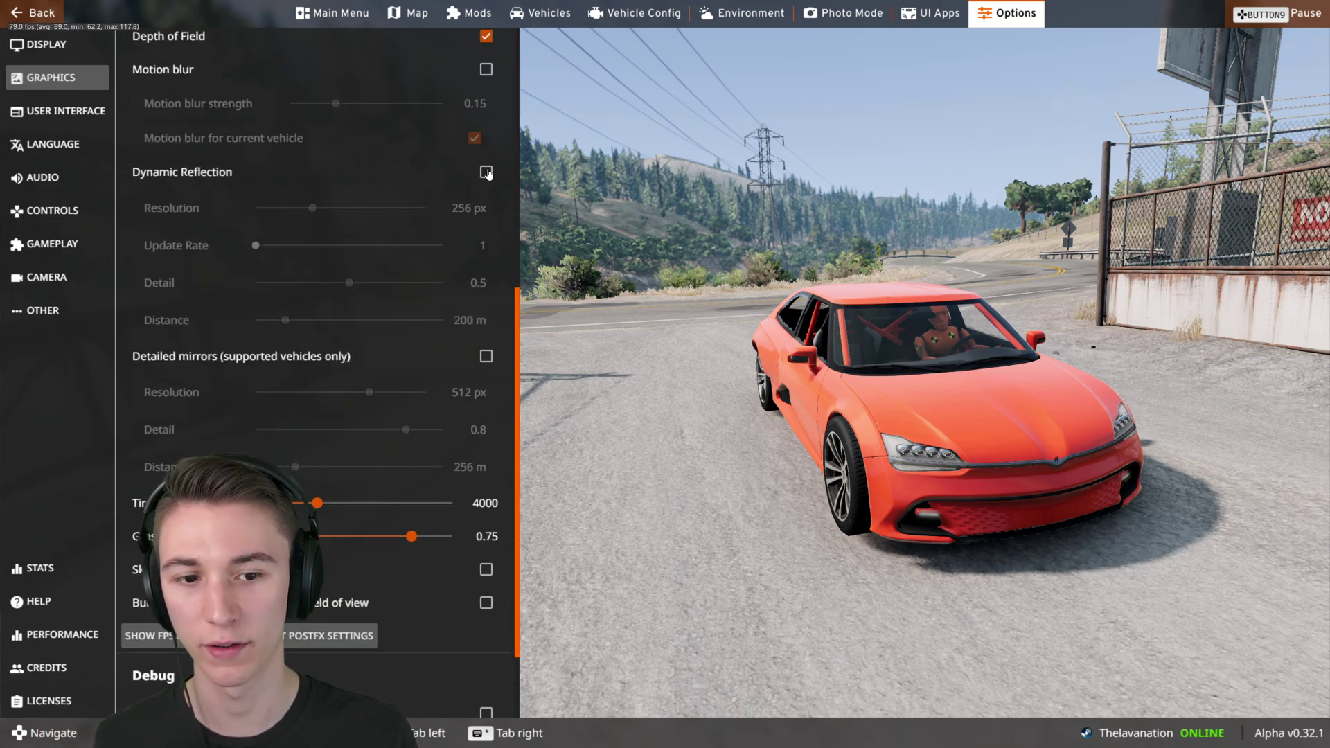
left_click(487, 173)
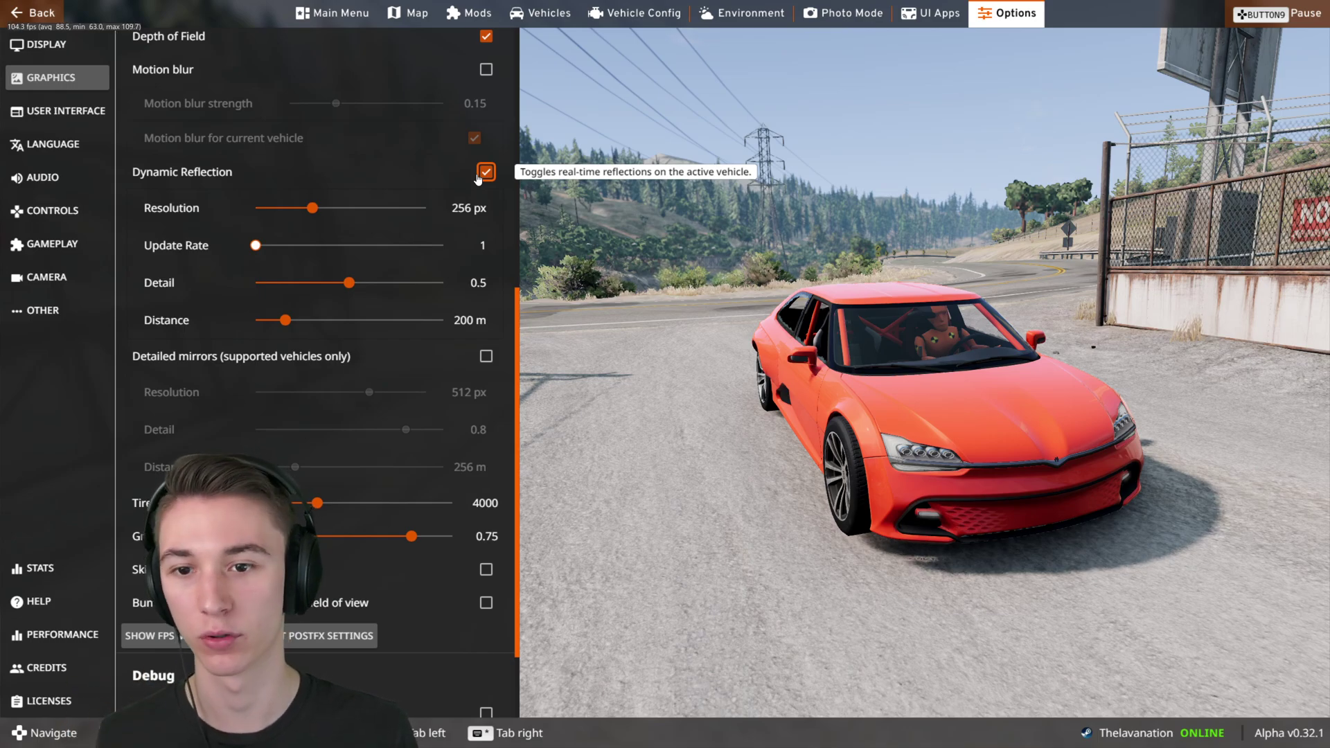
left_click_drag(265, 254, 300, 256)
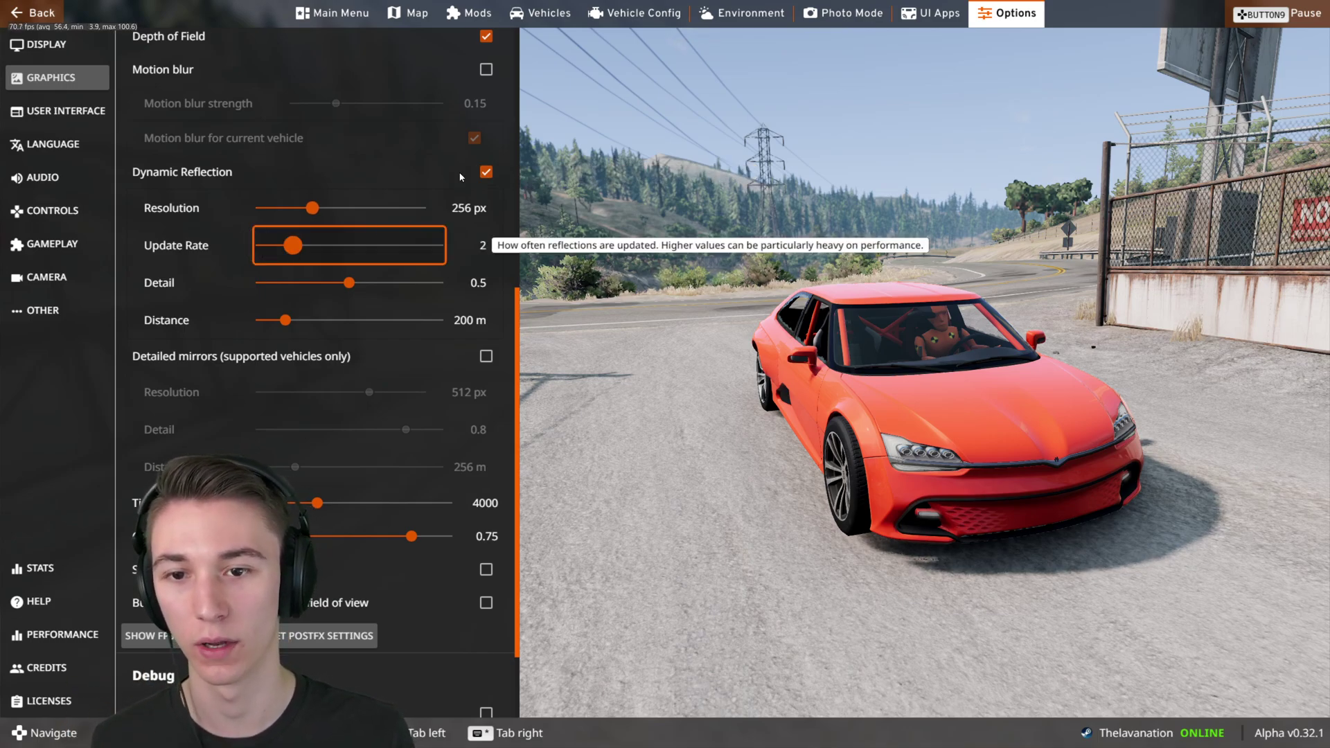
left_click(486, 172)
- Change Lighting Quality to High, then reopen its dropdown to pick Ultra
scroll(443, 291, "up", 5)
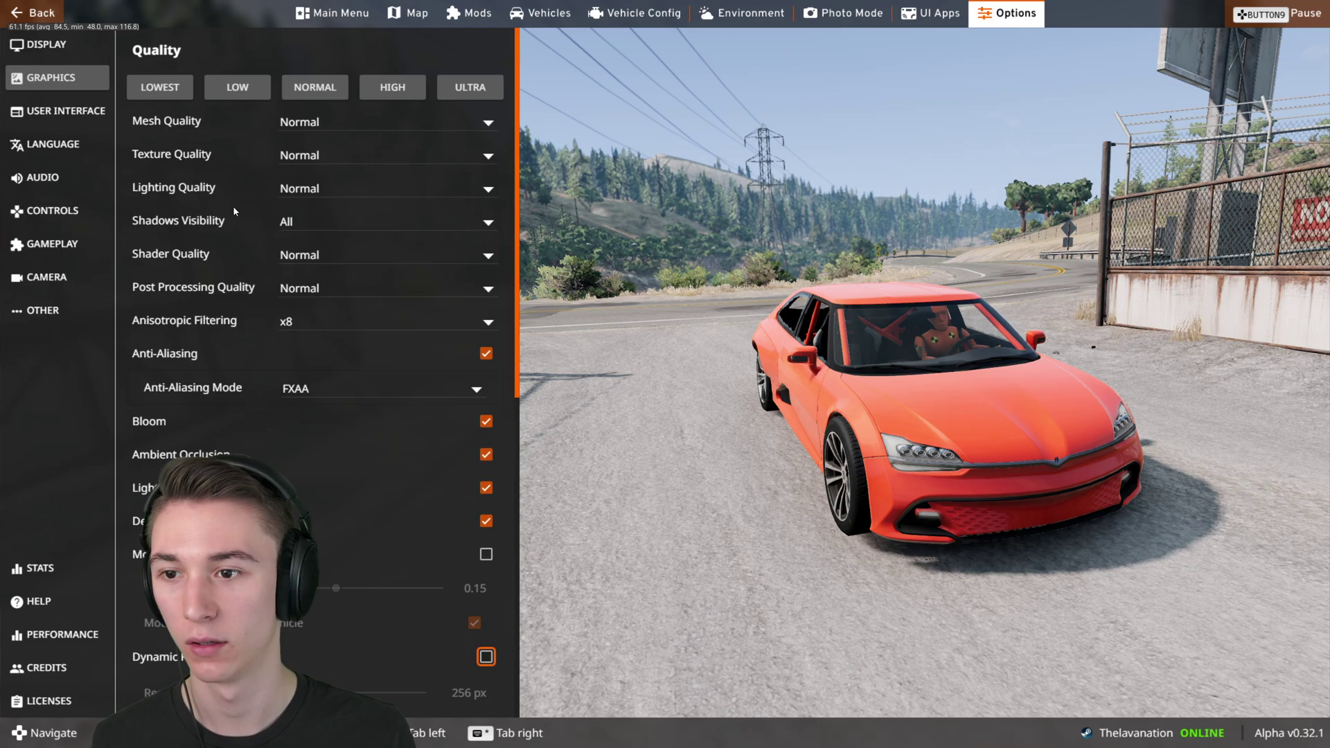
left_click(328, 201)
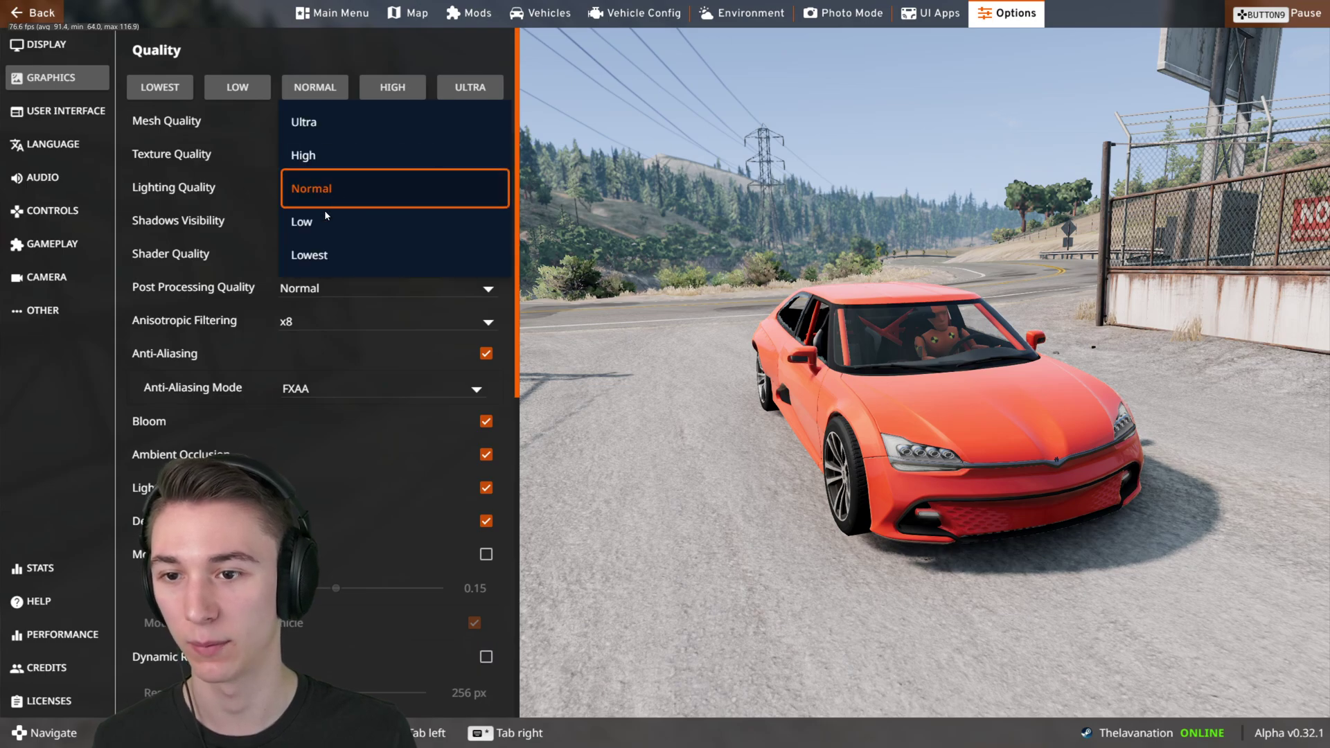
left_click(318, 156)
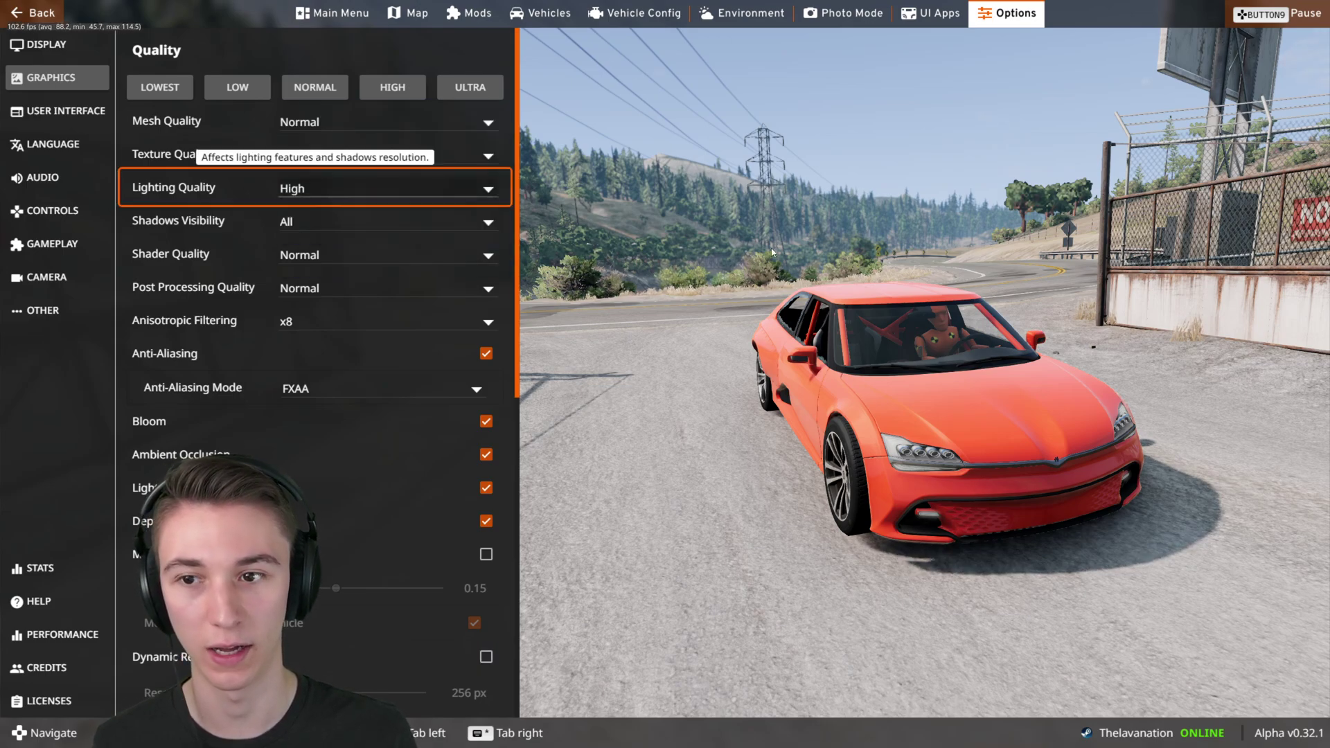
left_click(344, 188)
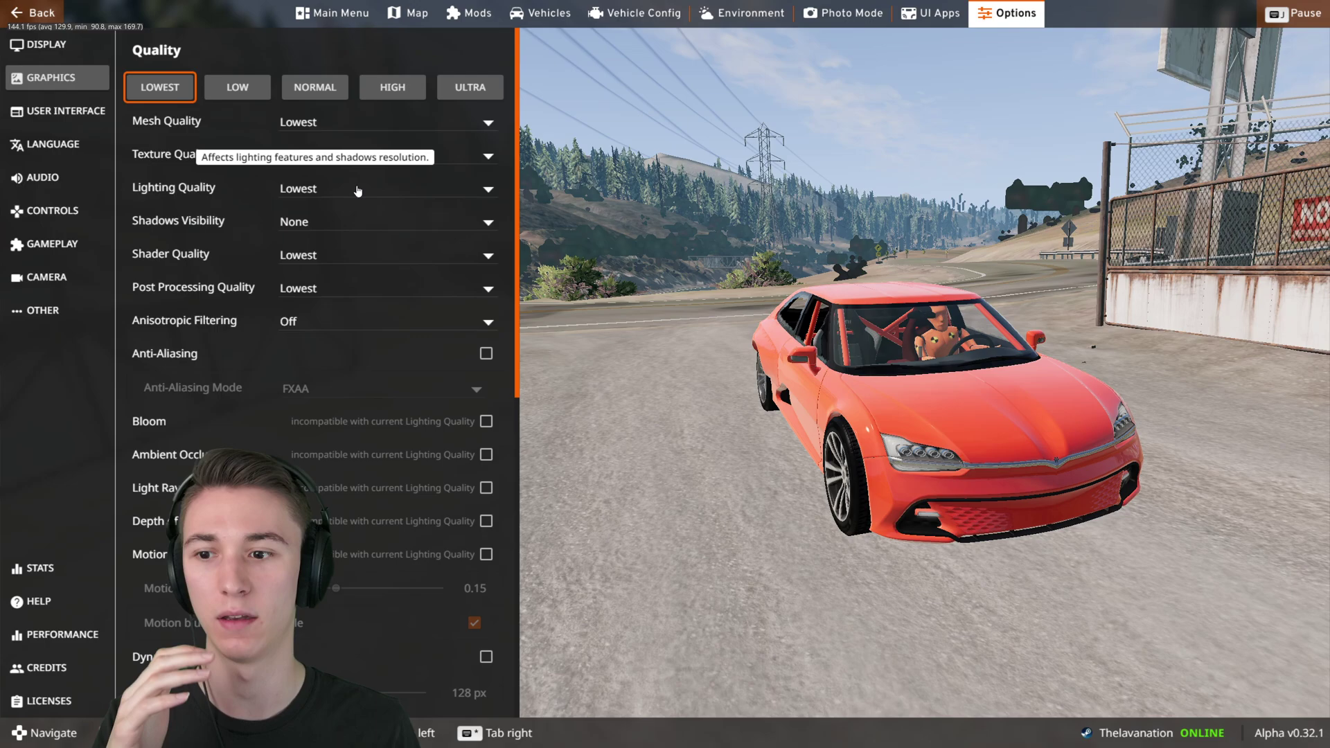
- Set Lighting Quality to Low, Shadows Visibility to All, and enable Ambient Occlusion
left_click(311, 190)
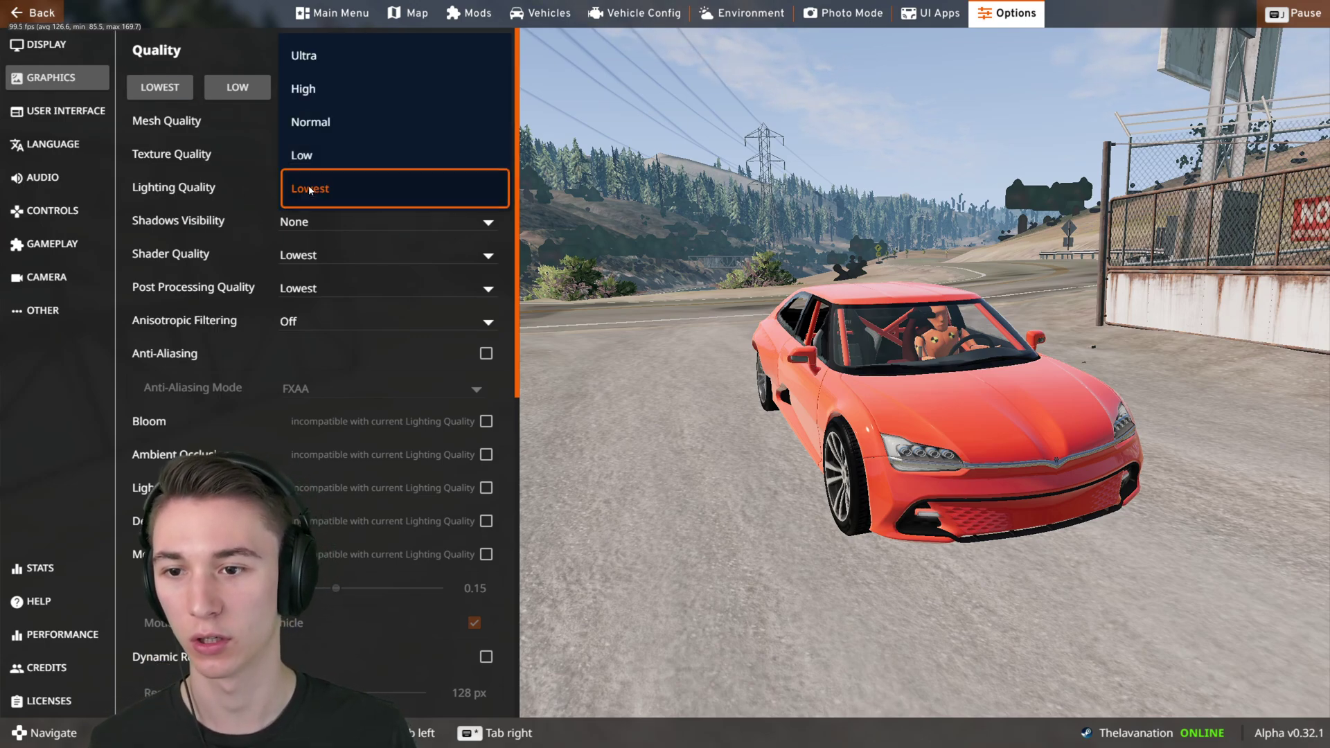
left_click(327, 154)
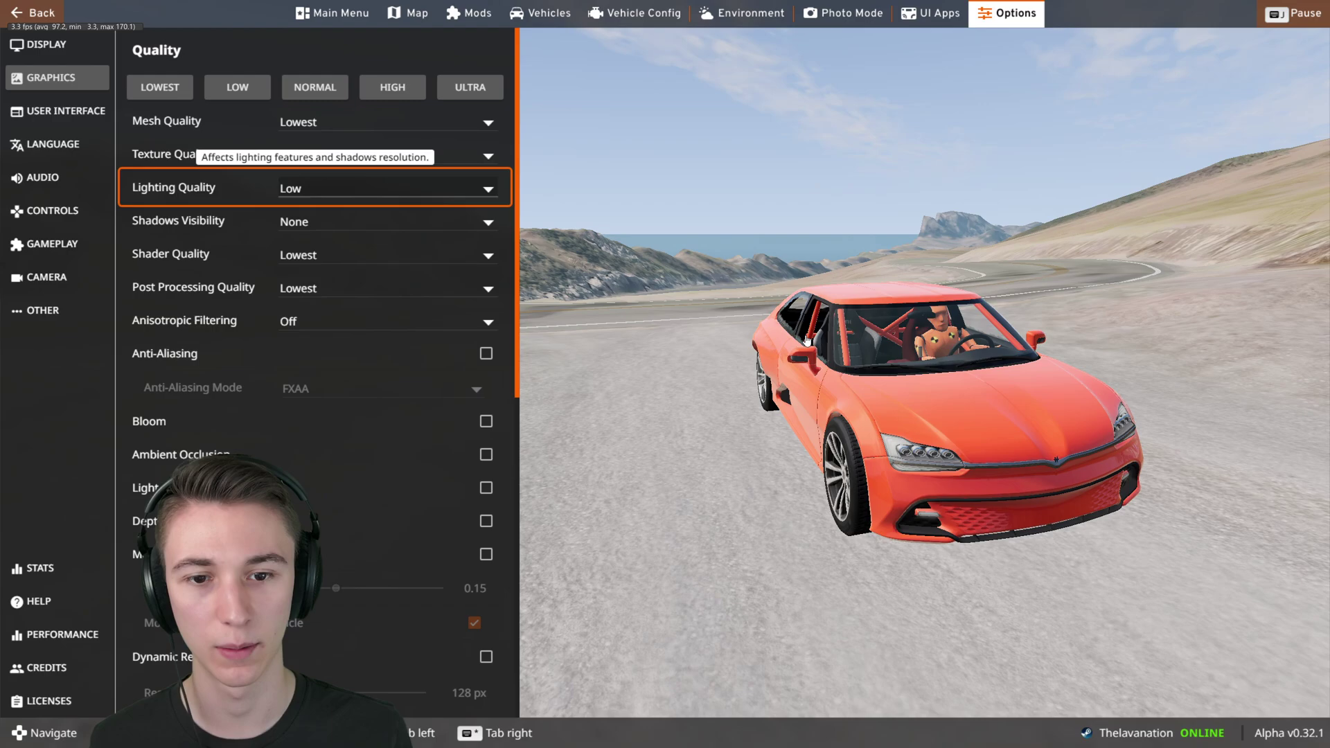
left_click(320, 228)
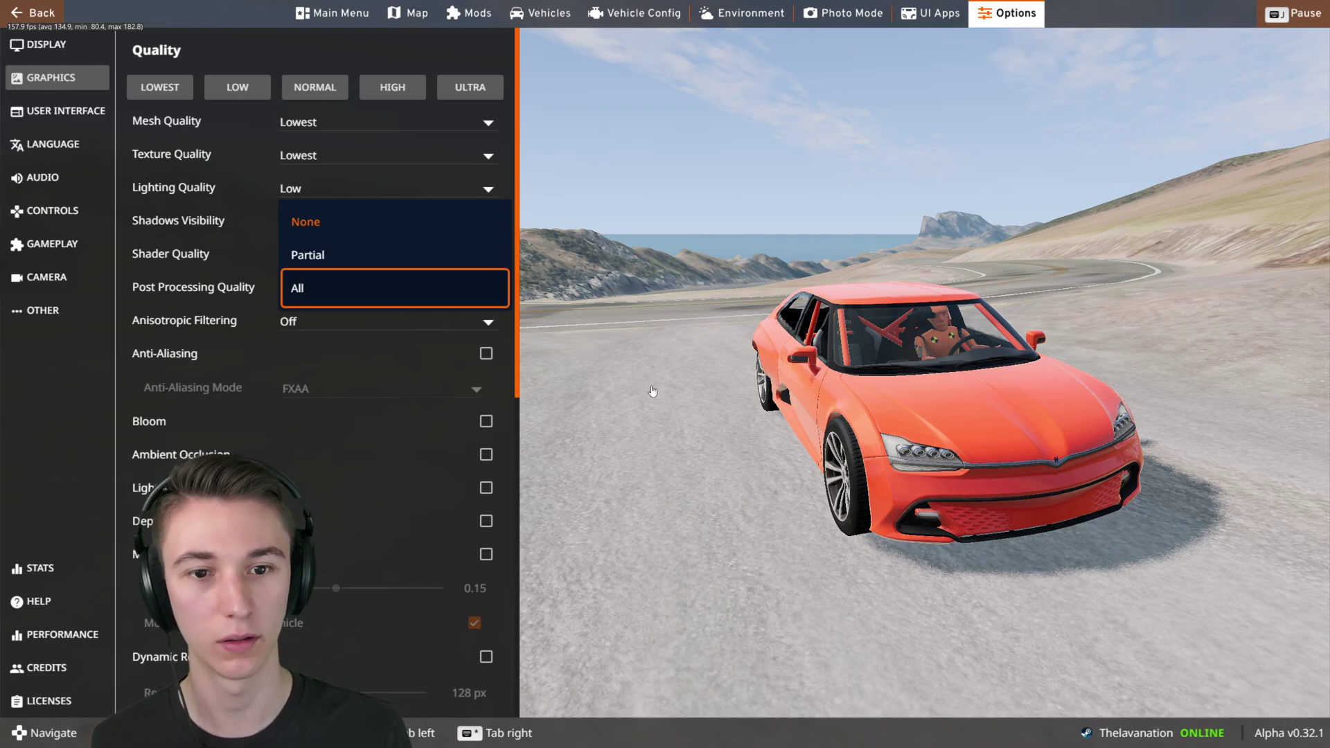
key("Return")
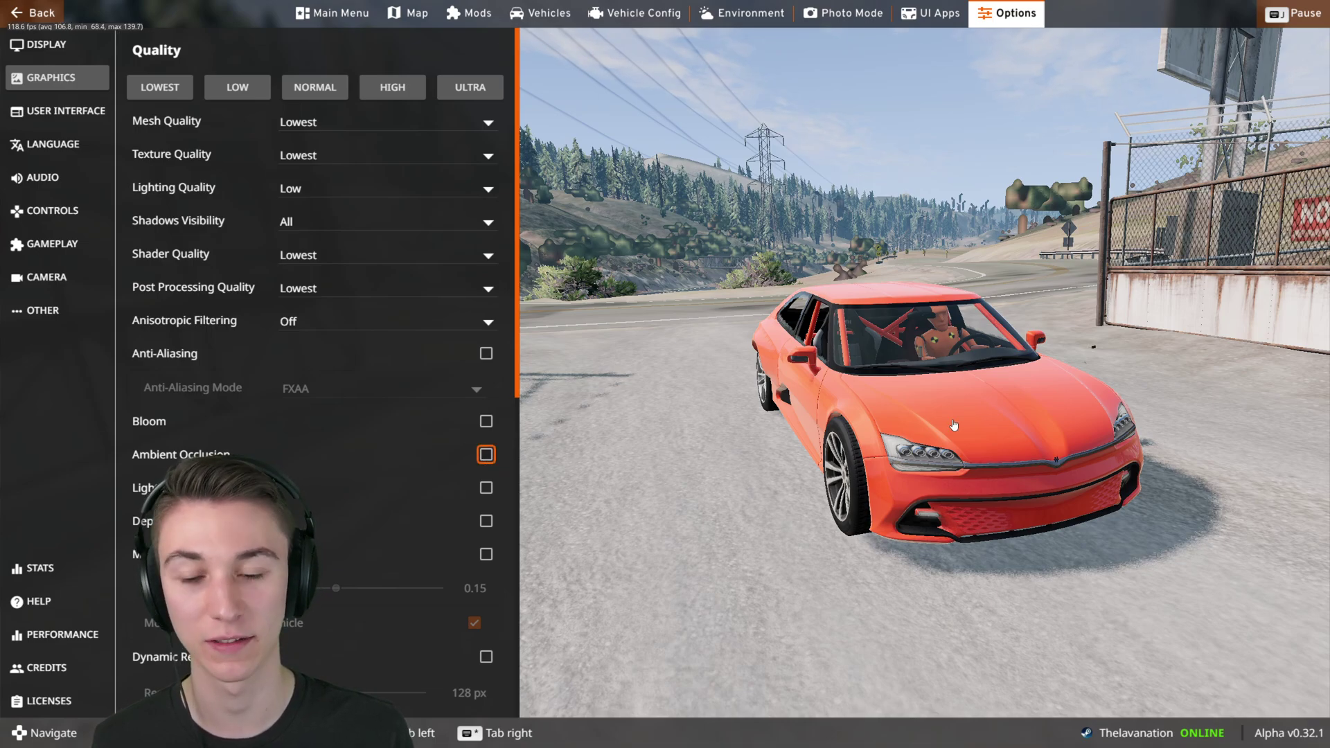
key("Return")
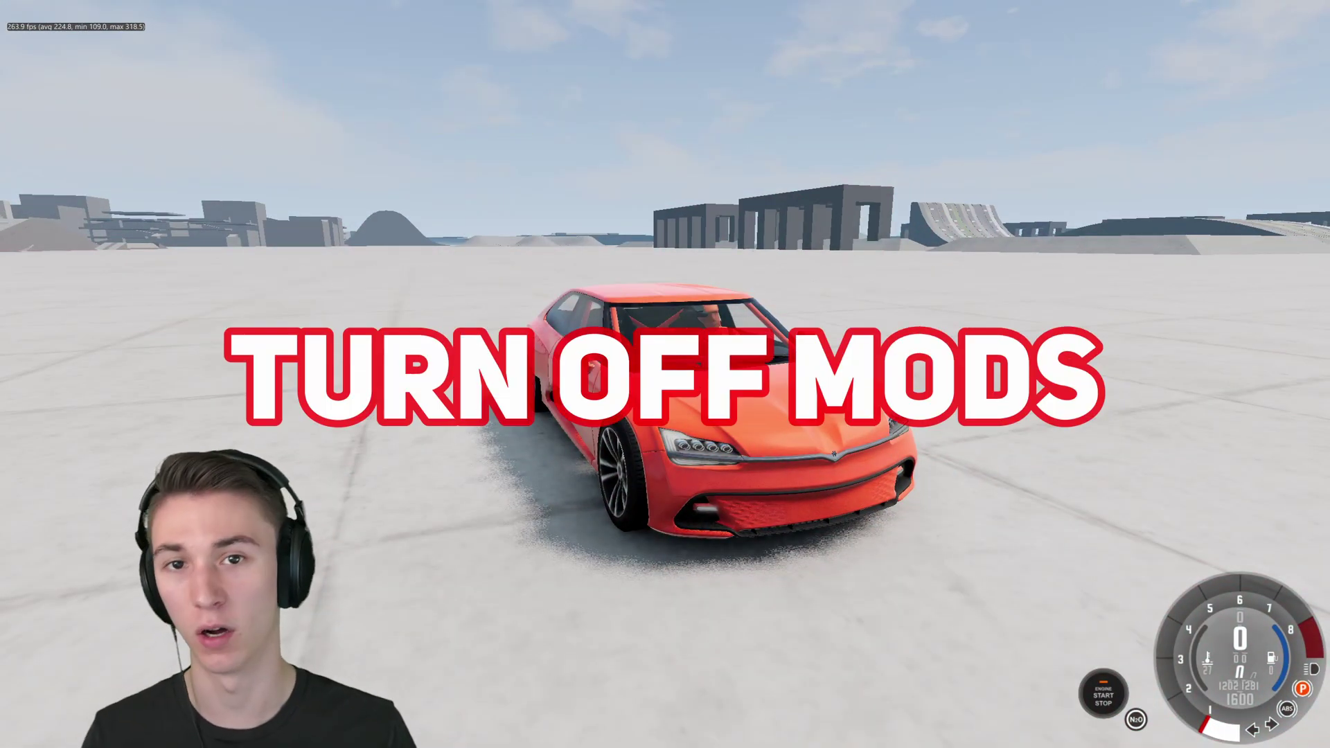
- Open the Mods Manager and scroll through the installed list, 32 of 33 mods active
key("Escape")
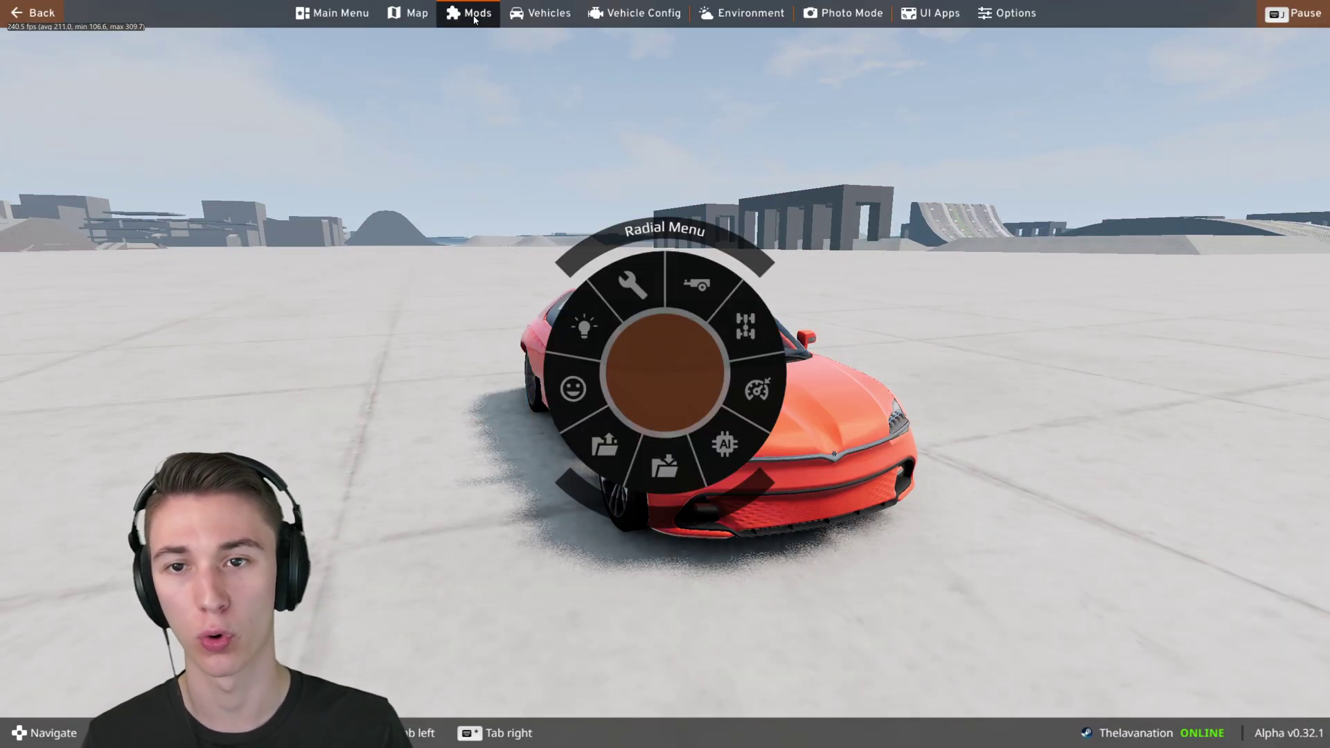
left_click(475, 16)
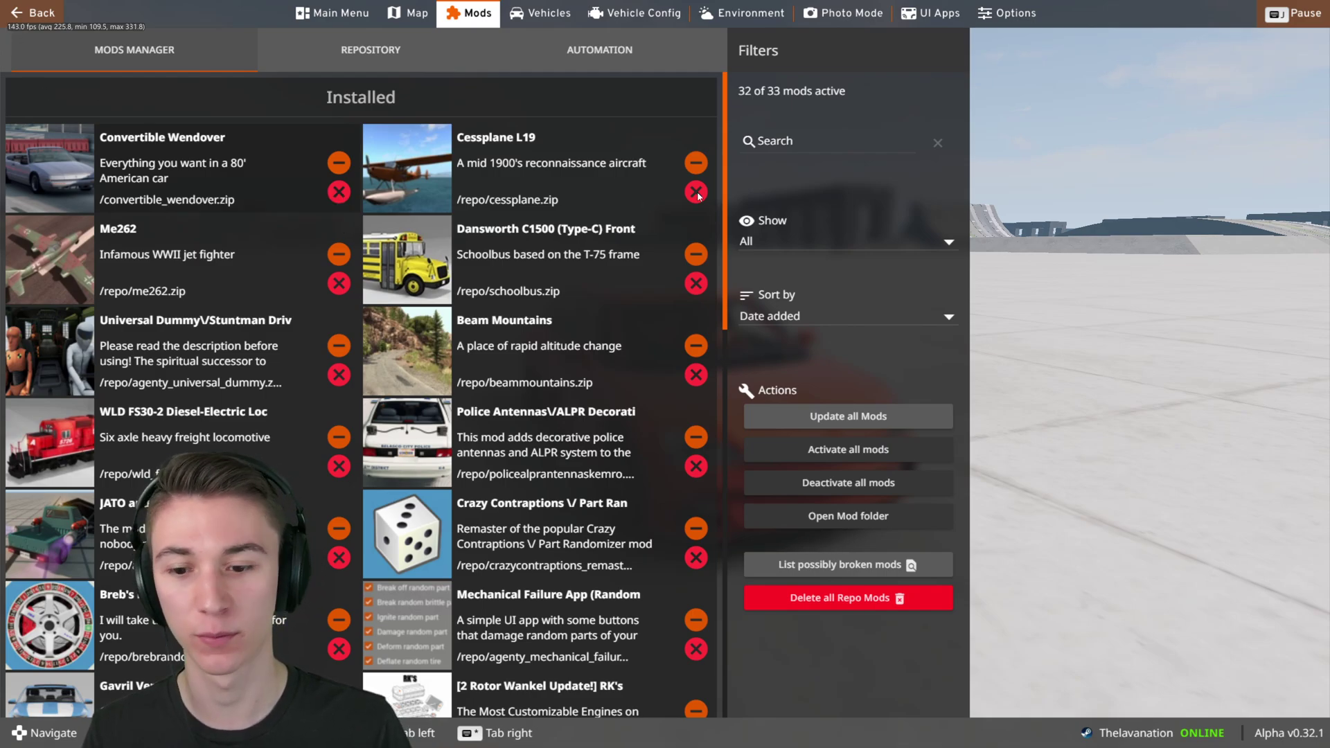
scroll(698, 196, "down", 5)
scroll(676, 467, "down", 6)
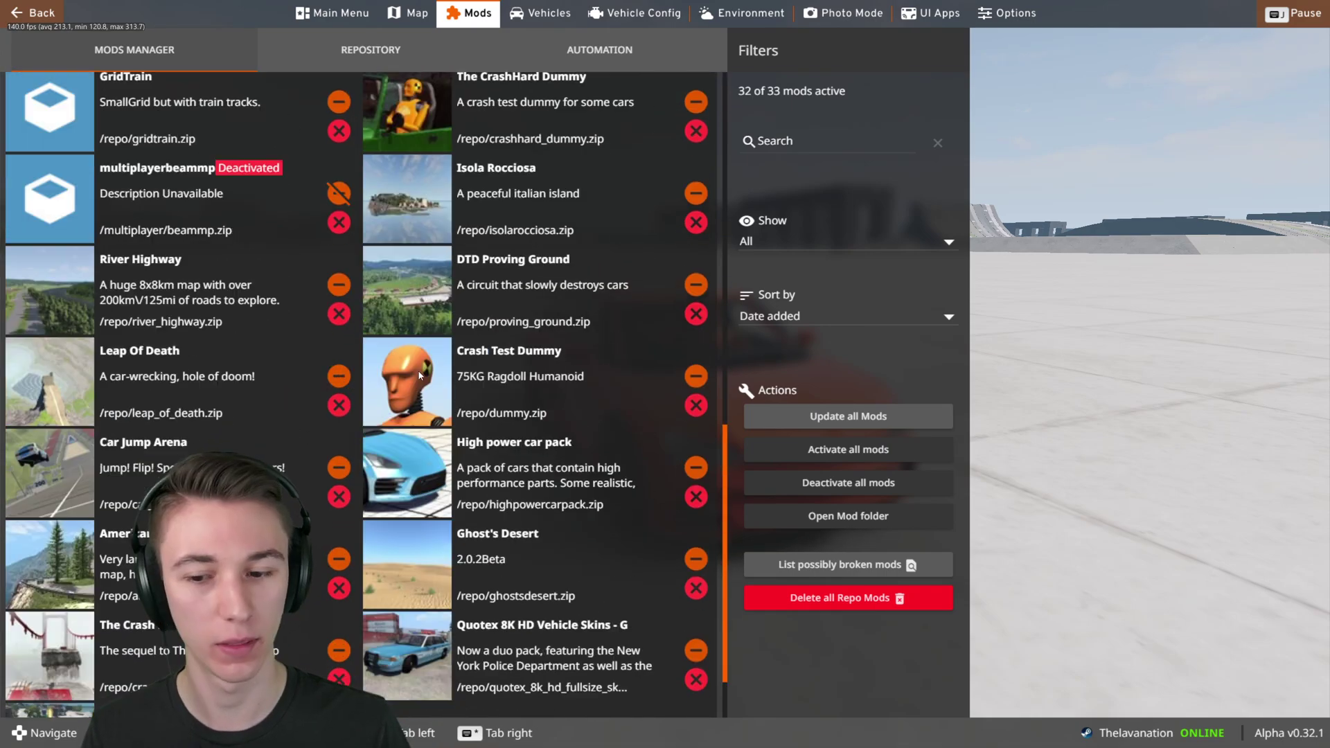
scroll(420, 376, "down", 1)
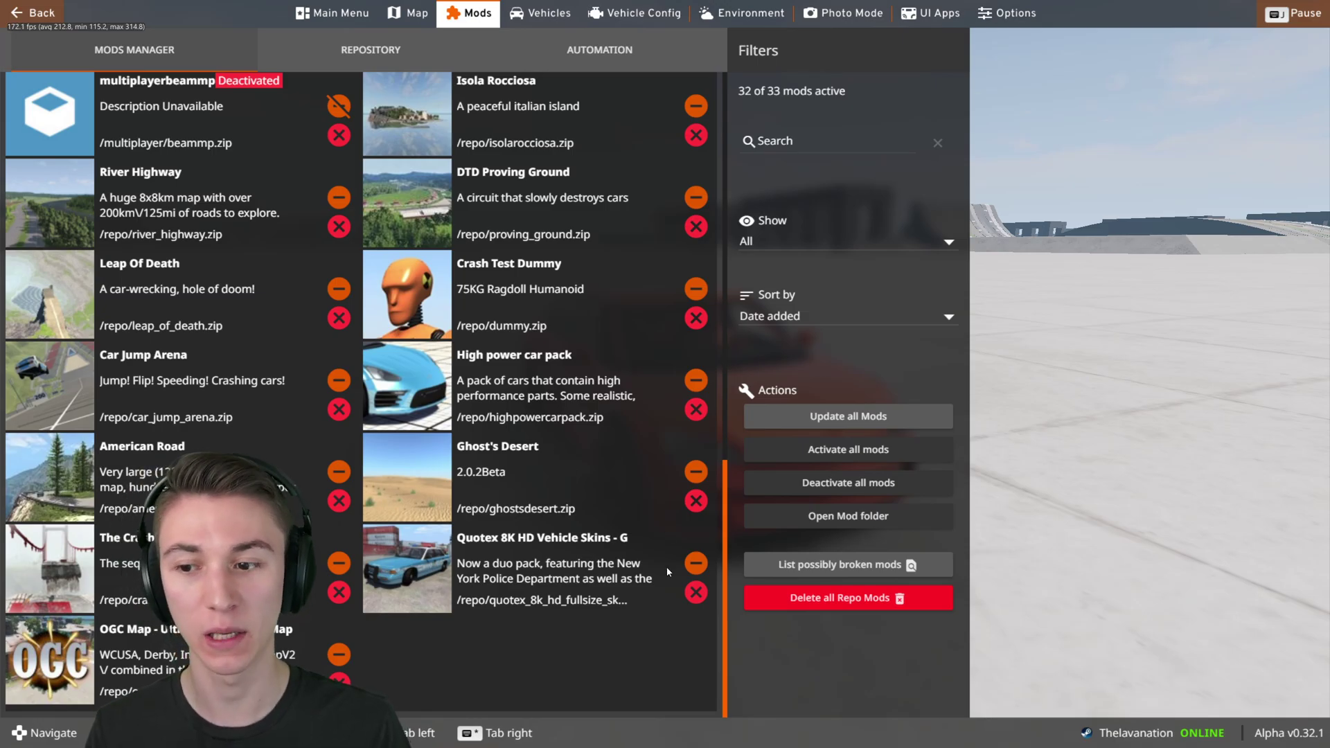
scroll(528, 450, "up", 12)
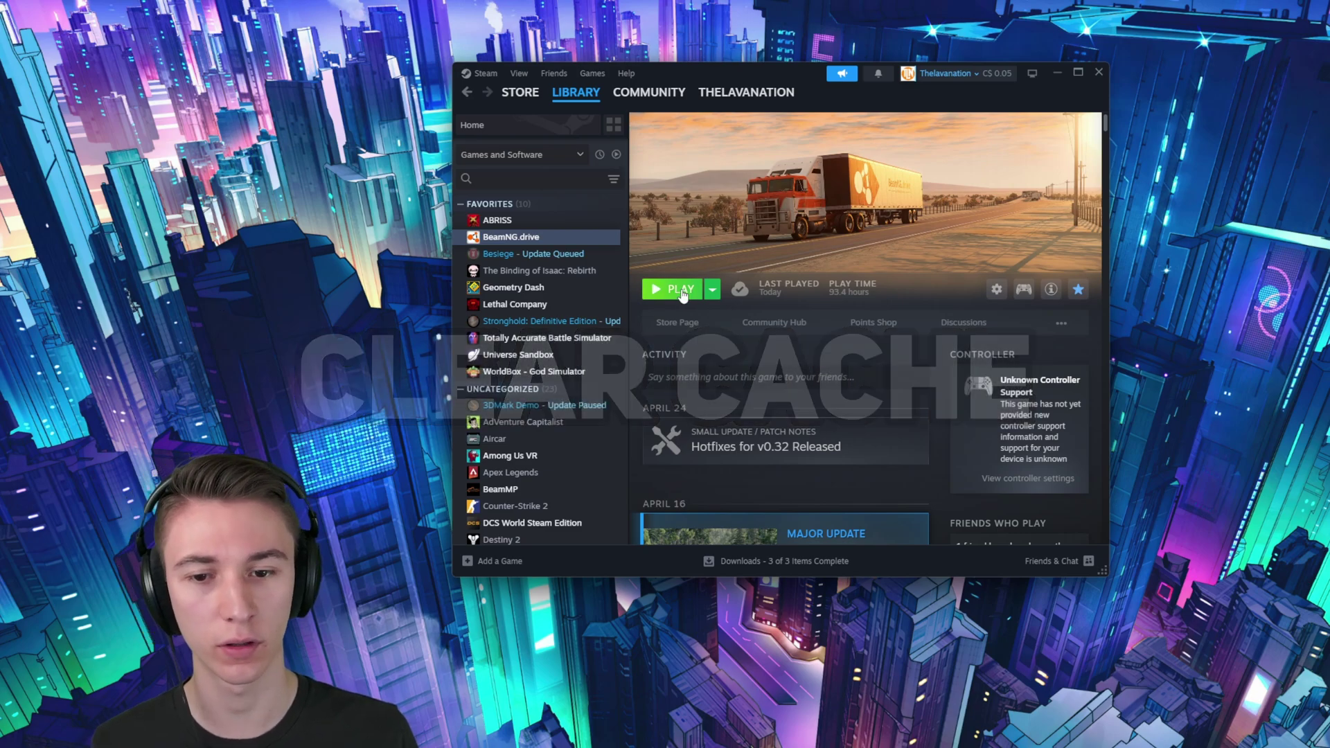
- Launch BeamNG.drive from Steam, view Support tools, then cancel back to the launcher options
left_click(682, 293)
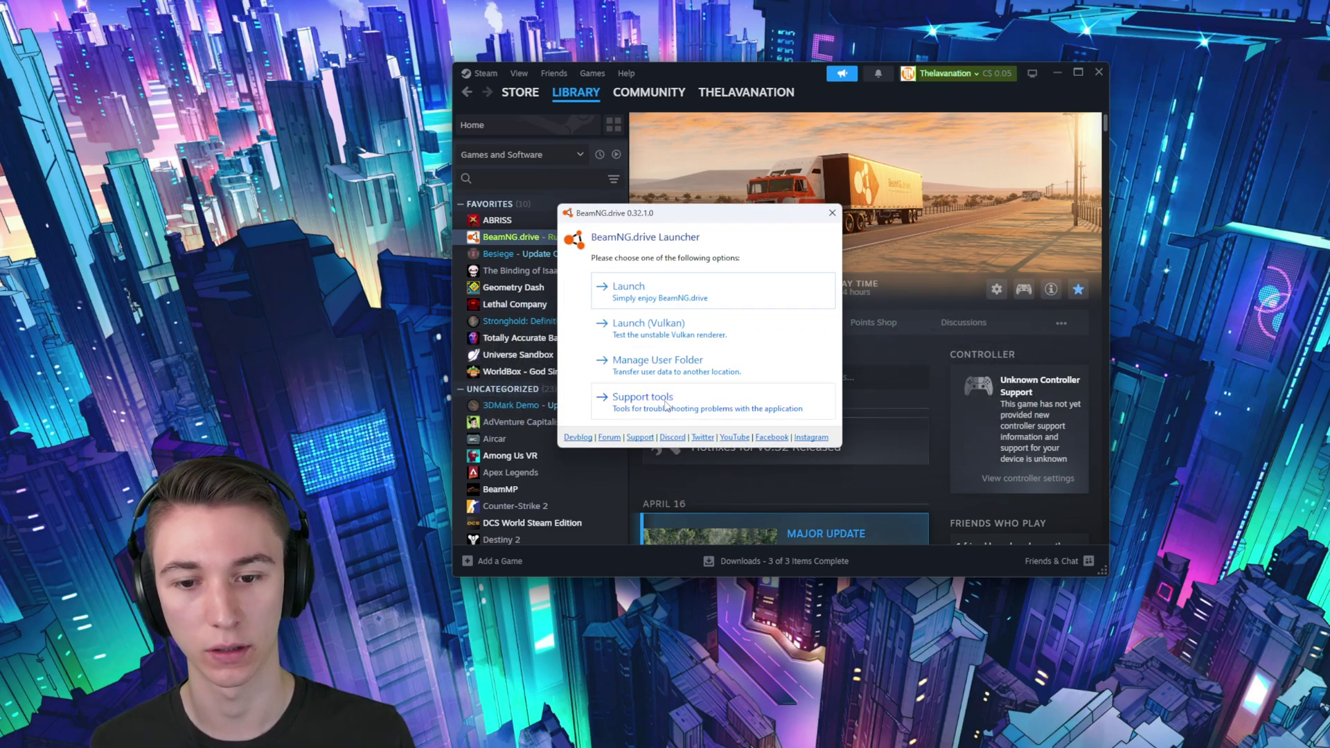
left_click(656, 400)
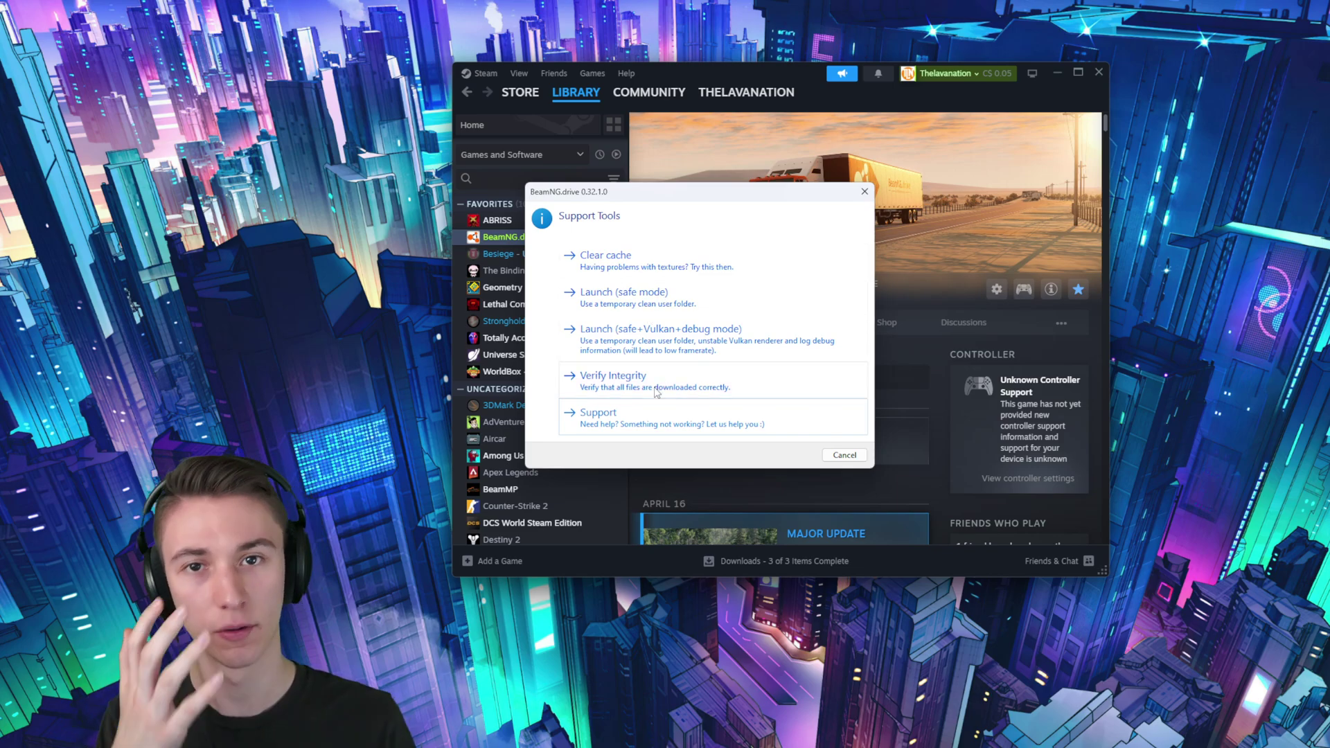
left_click(844, 455)
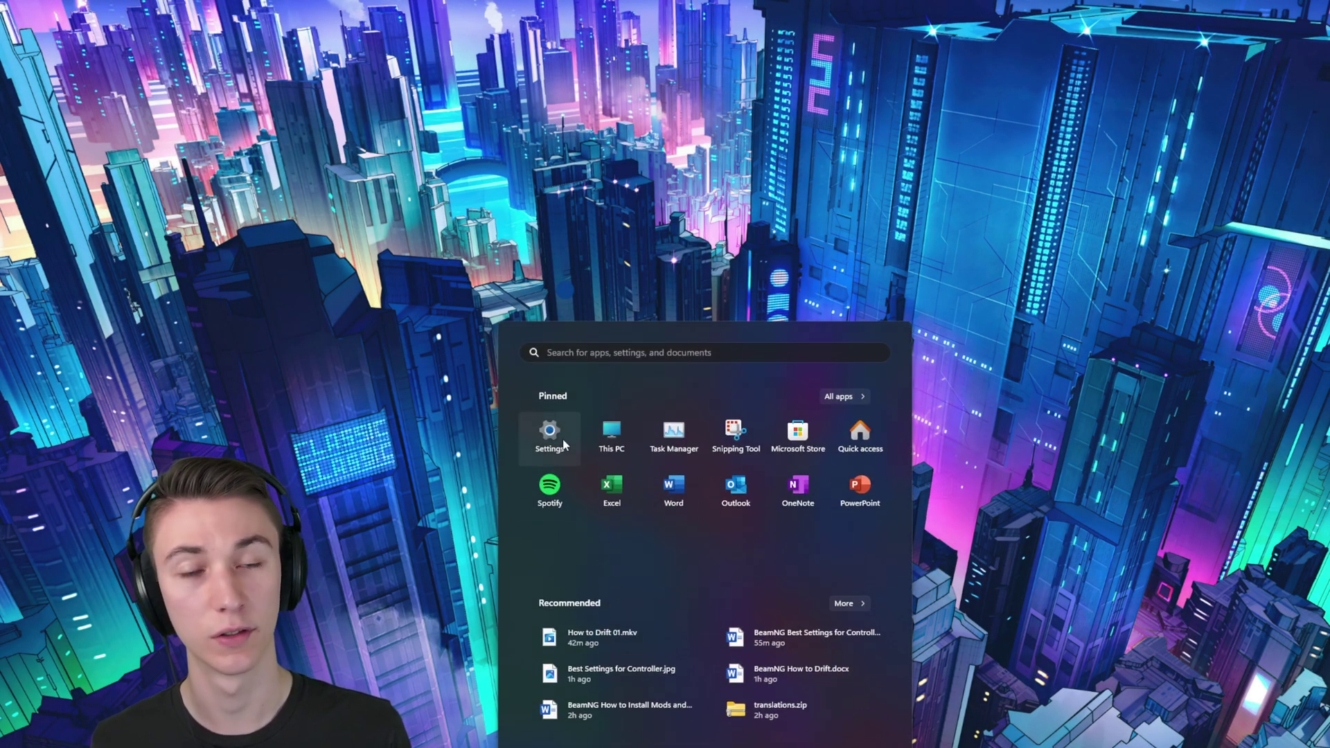
- Go from Windows Settings > Gaming > Game Mode to the related Graphics settings page
left_click(554, 438)
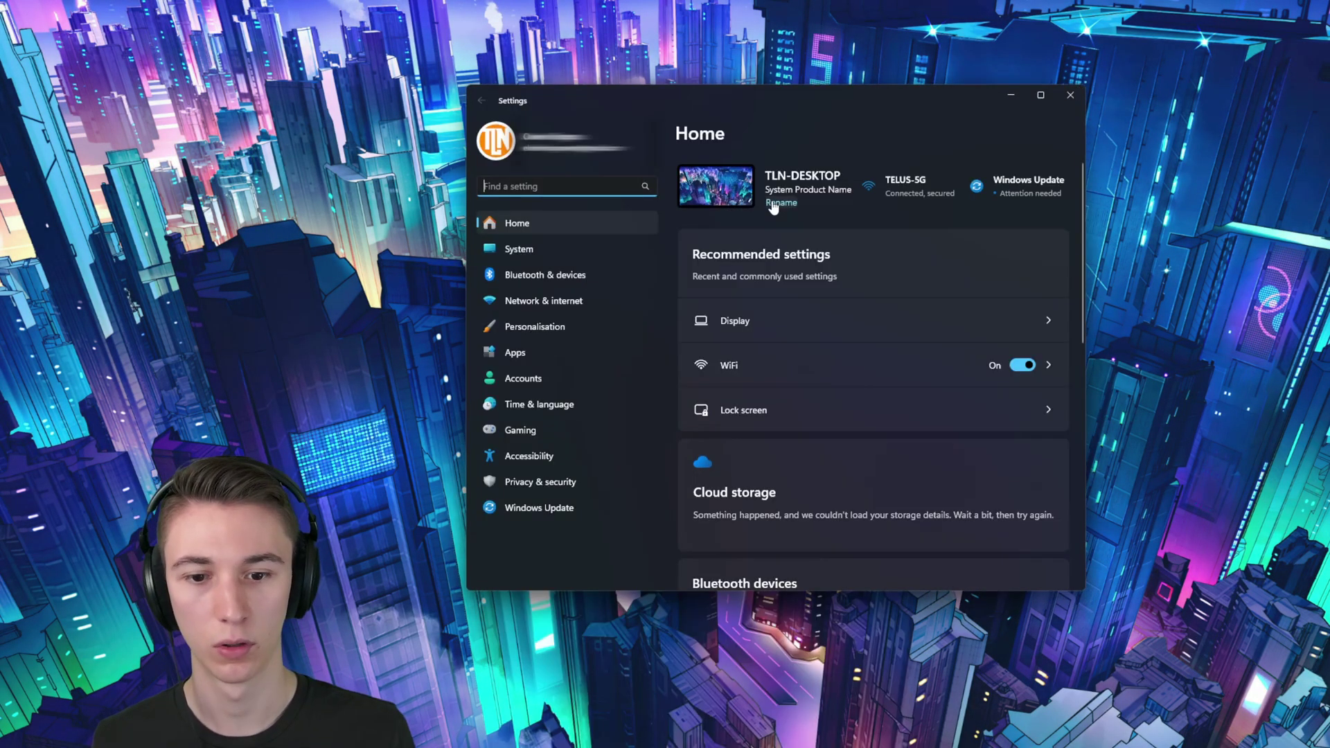
left_click(525, 430)
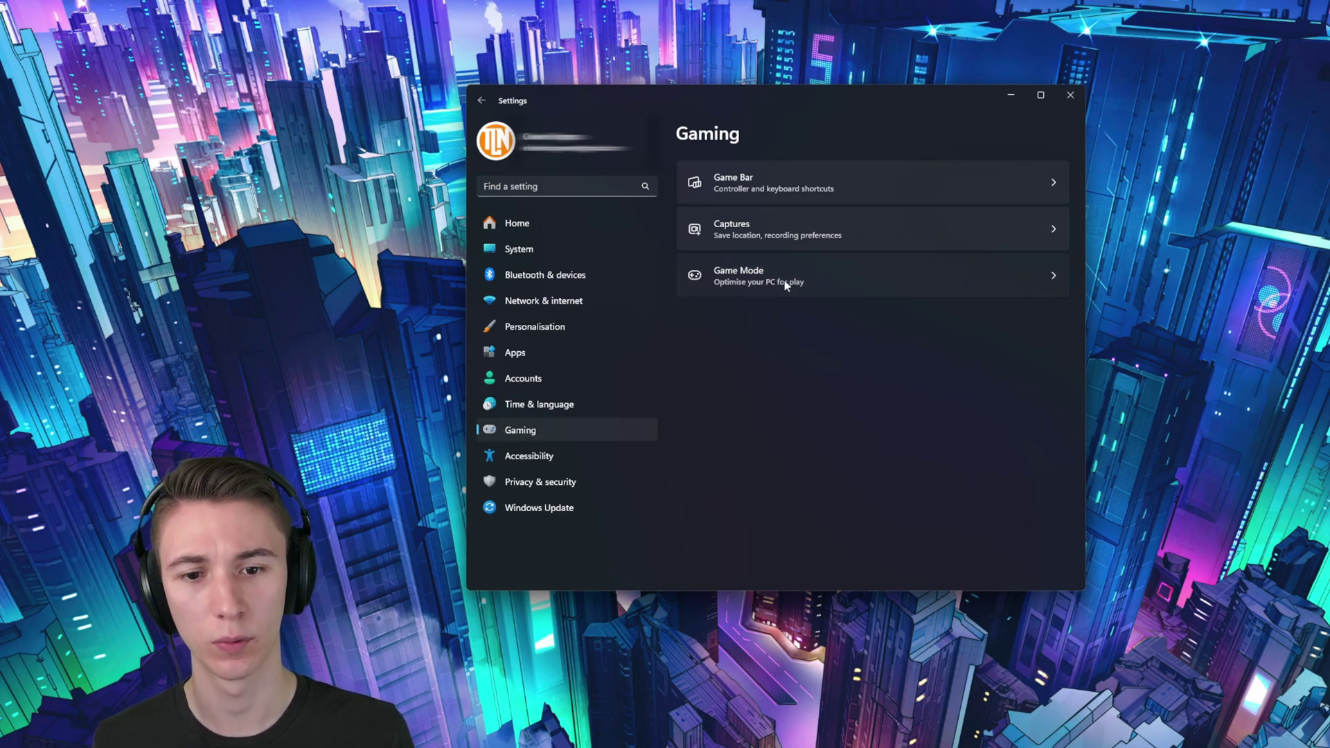
left_click(786, 285)
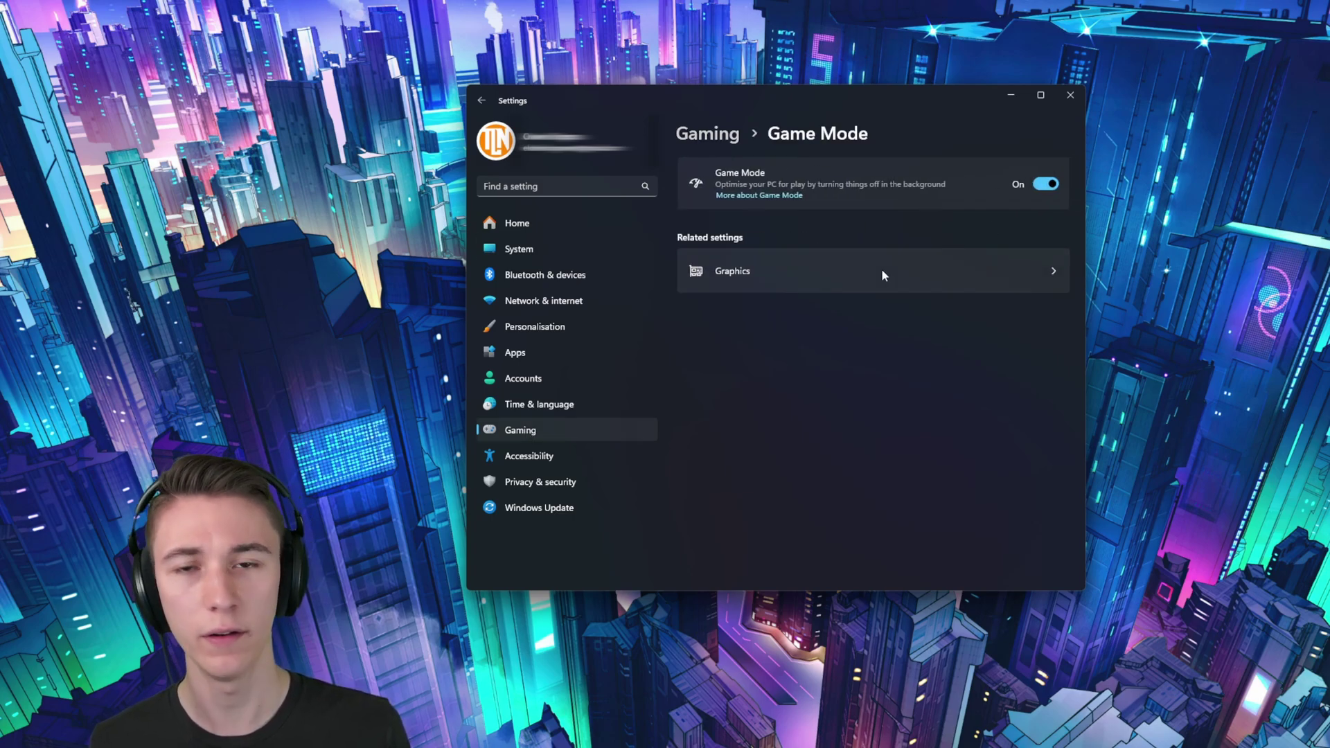
left_click(899, 276)
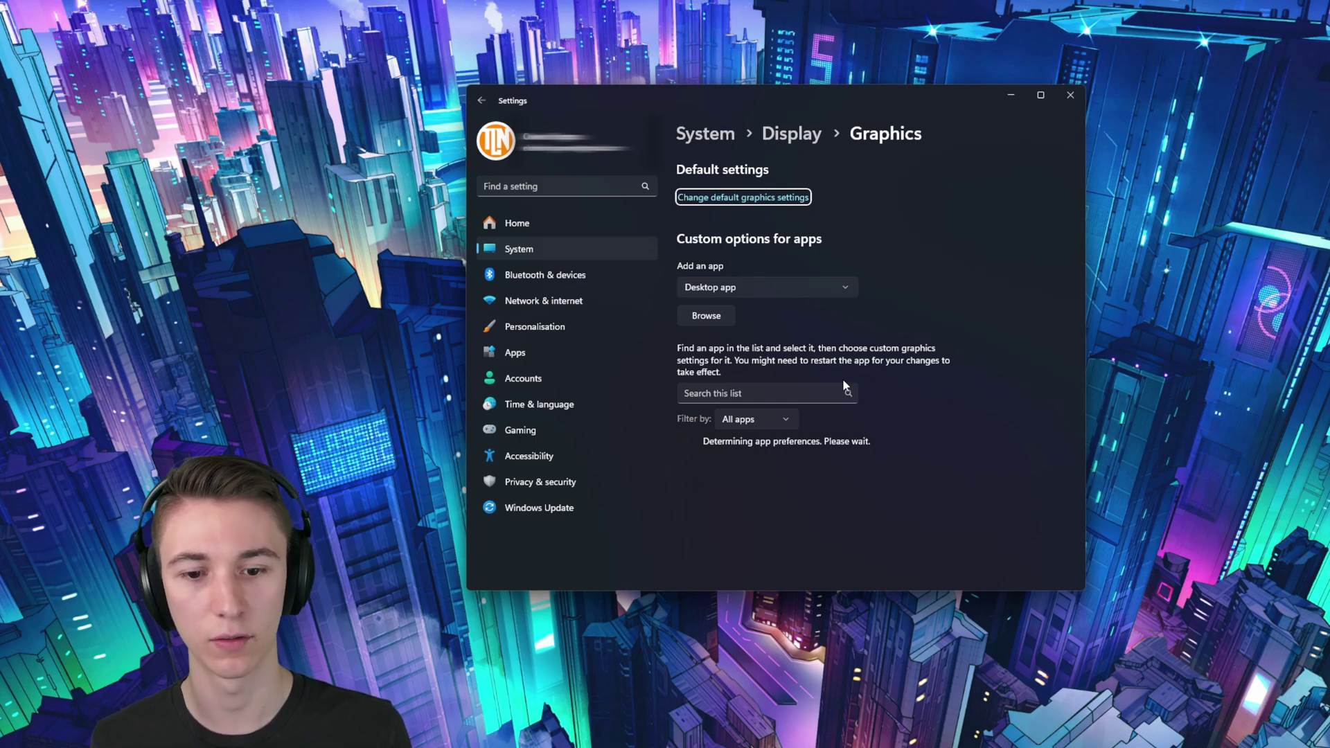
scroll(824, 440, "down", 5)
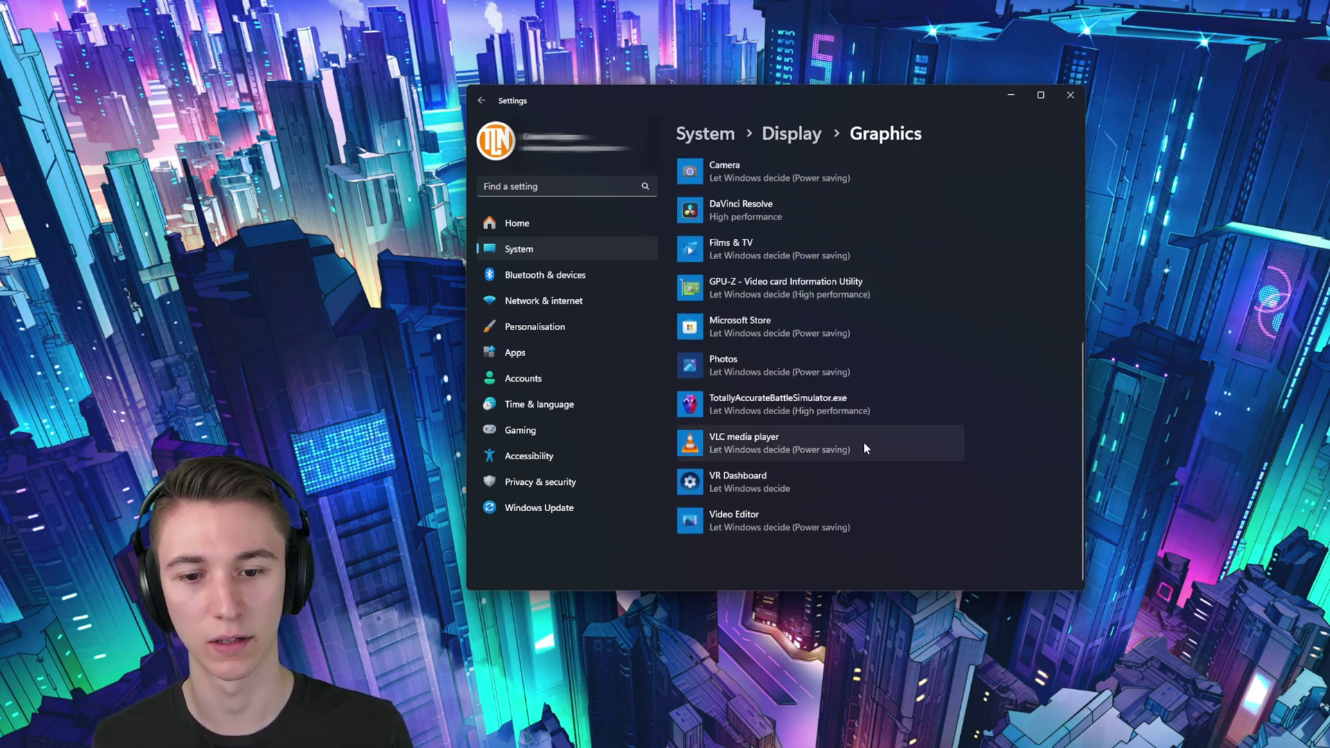
scroll(864, 447, "up", 5)
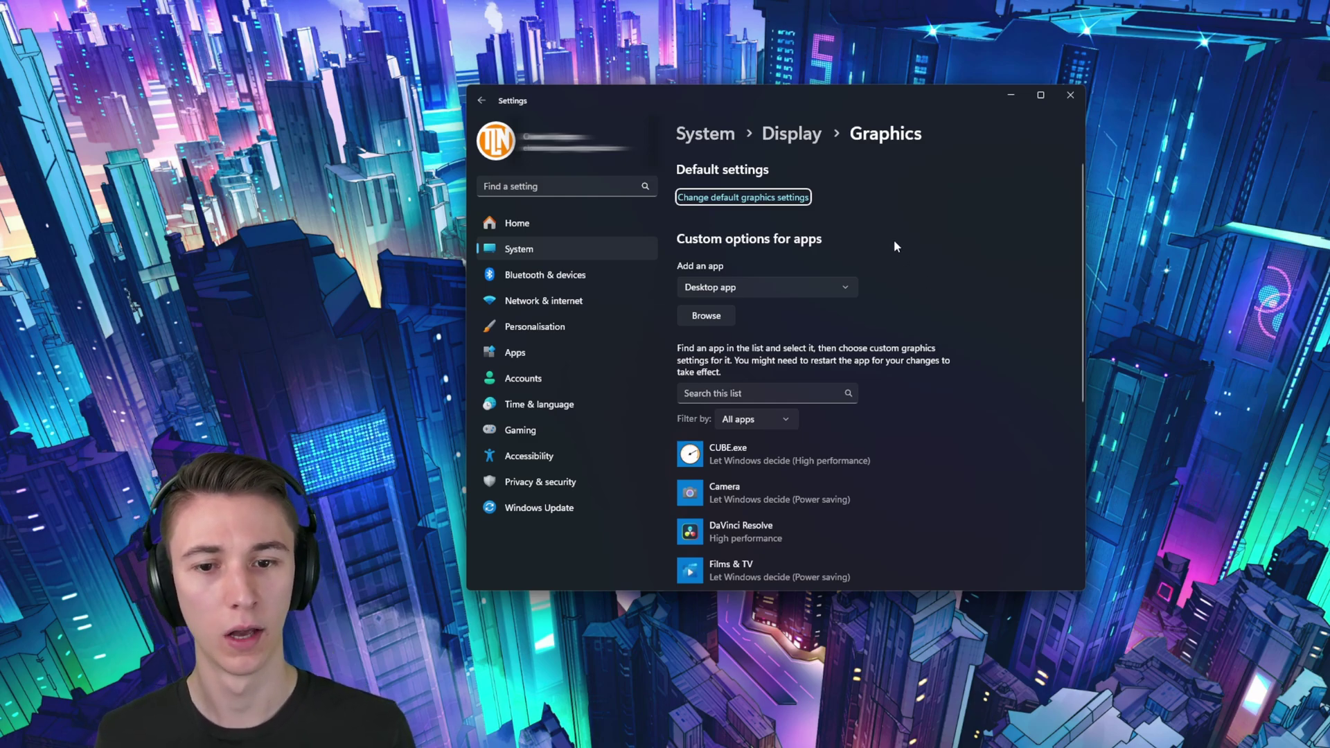
- Add D:\SteamLibrary\steamapps\common\BeamNG.drive\BeamNG.drive.exe to the custom graphics app list
left_click(705, 319)
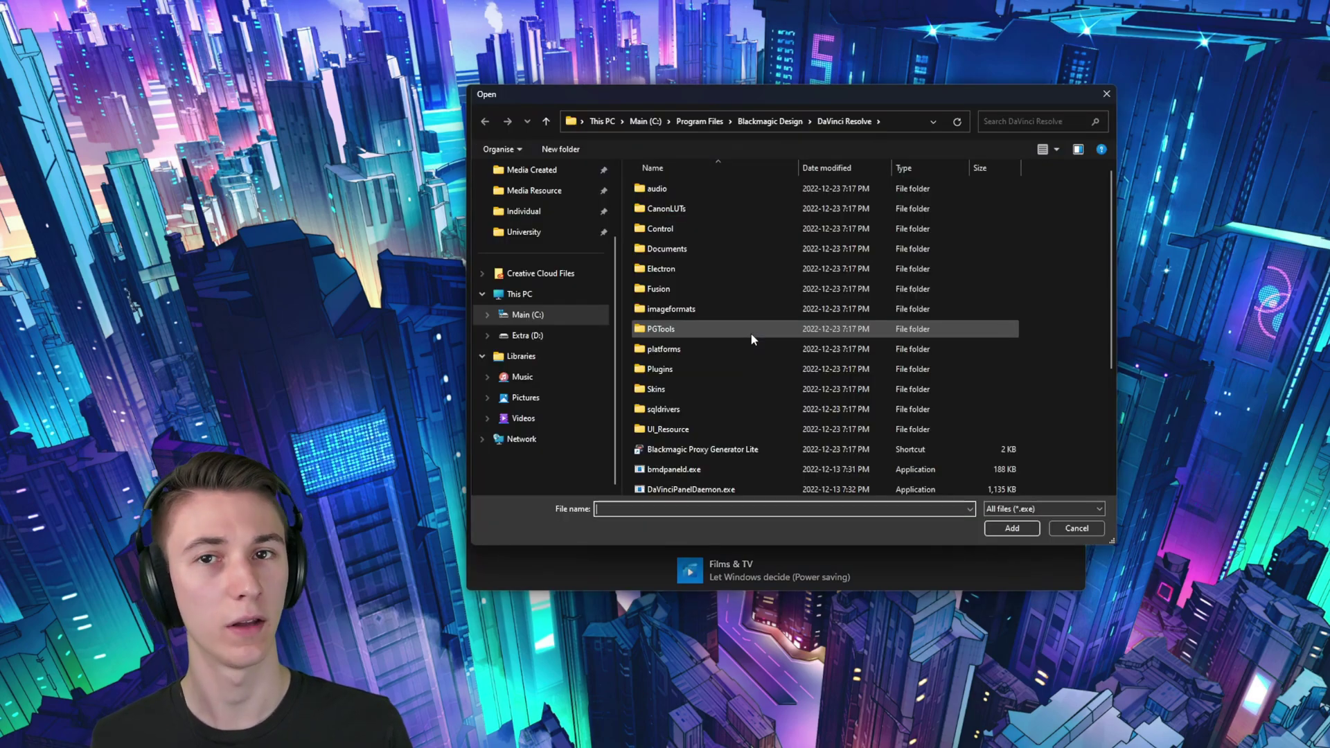
left_click(528, 335)
double_click(688, 189)
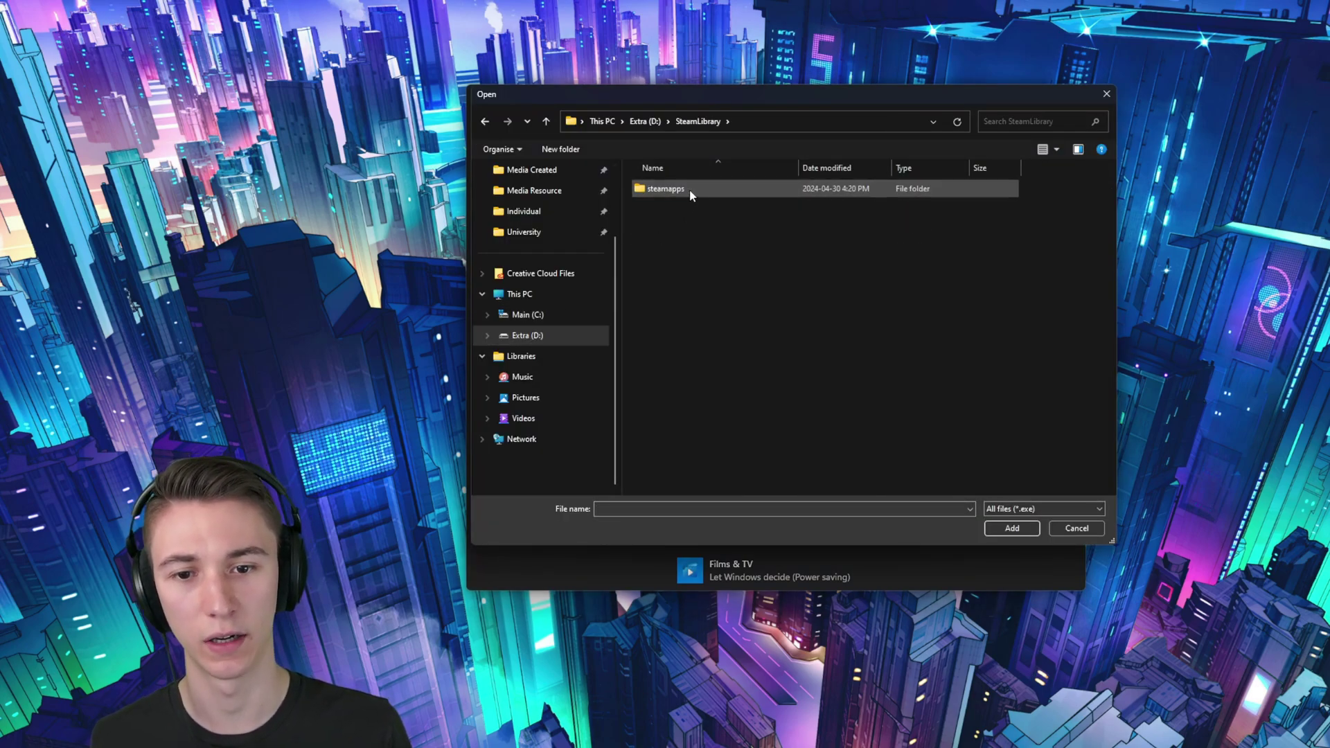
double_click(689, 190)
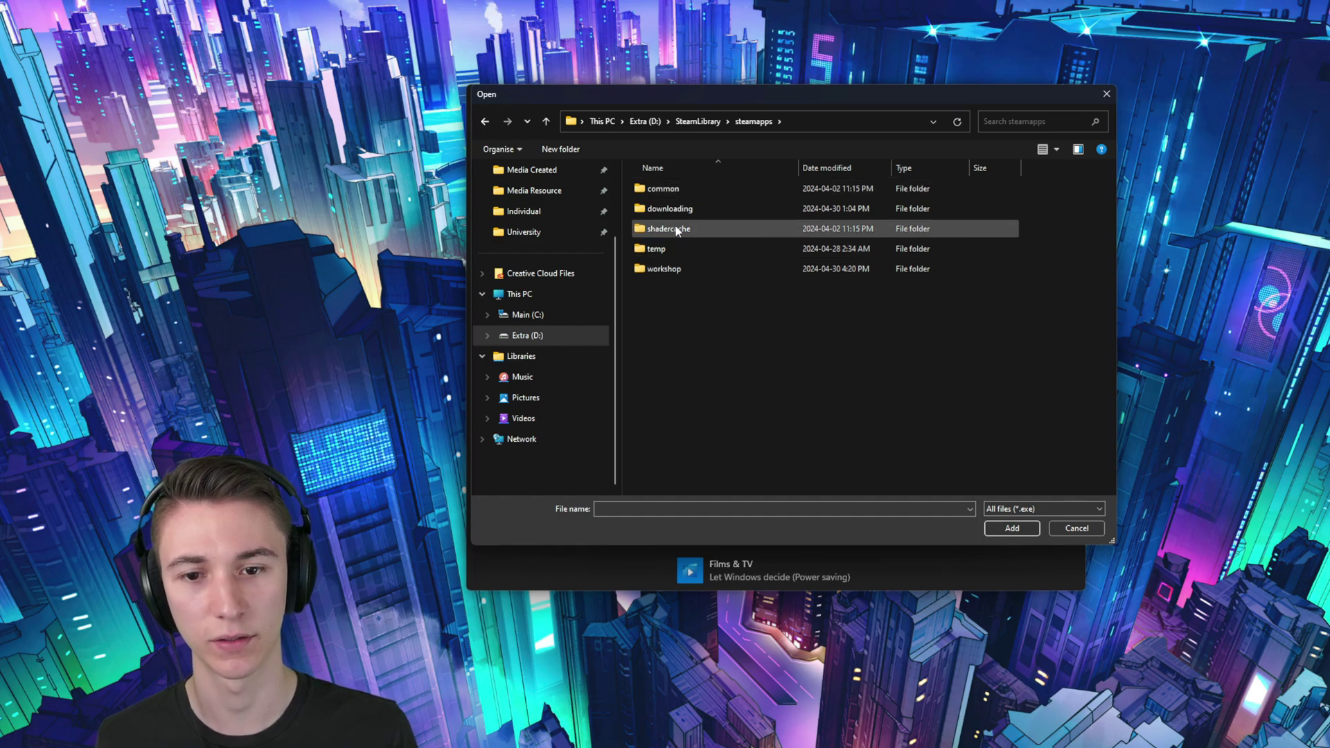
double_click(682, 186)
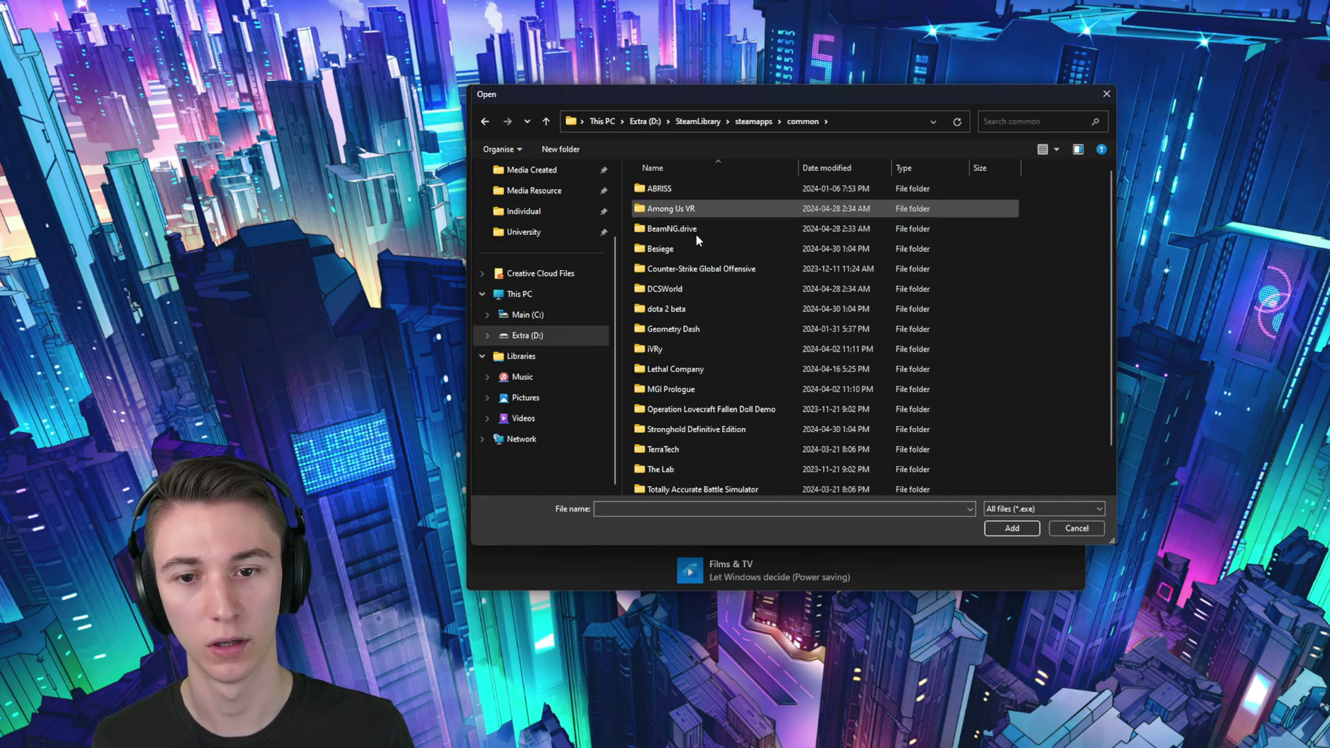
double_click(685, 228)
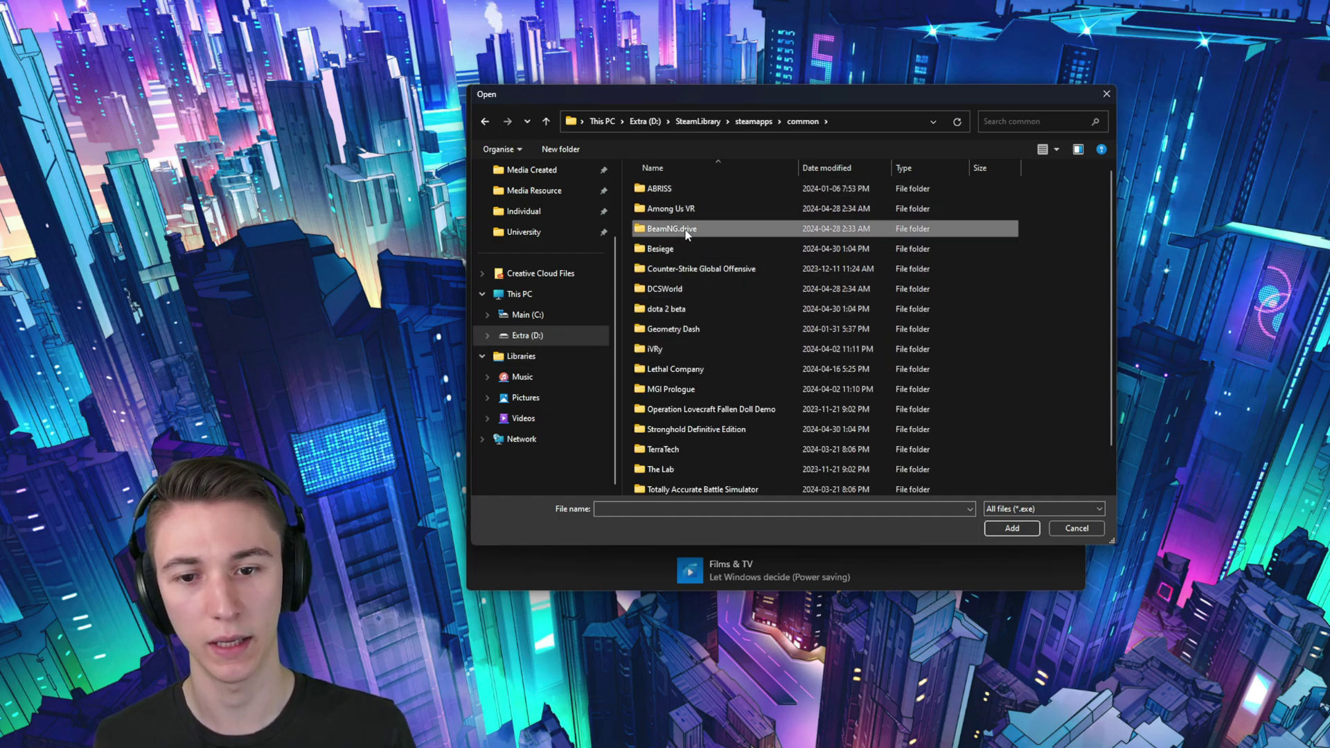
scroll(714, 360, "down", 1)
left_click(688, 468)
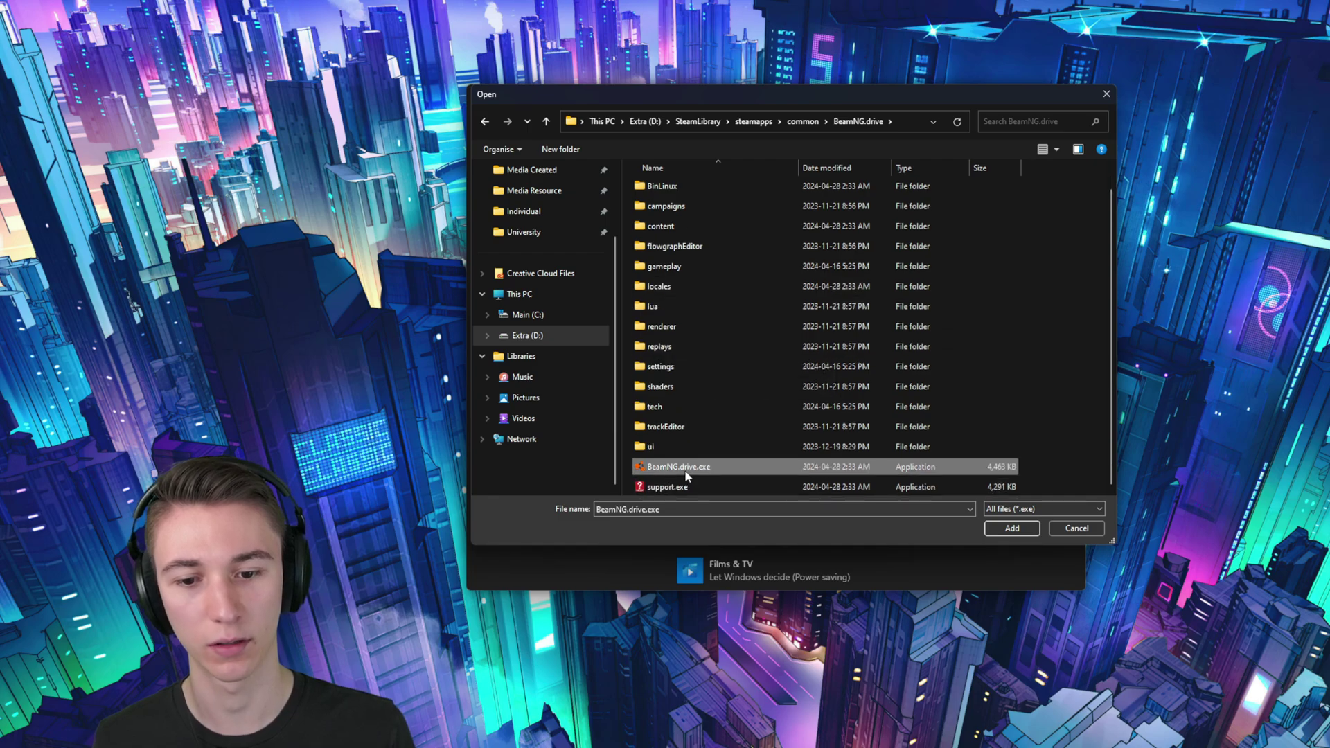
left_click(1013, 531)
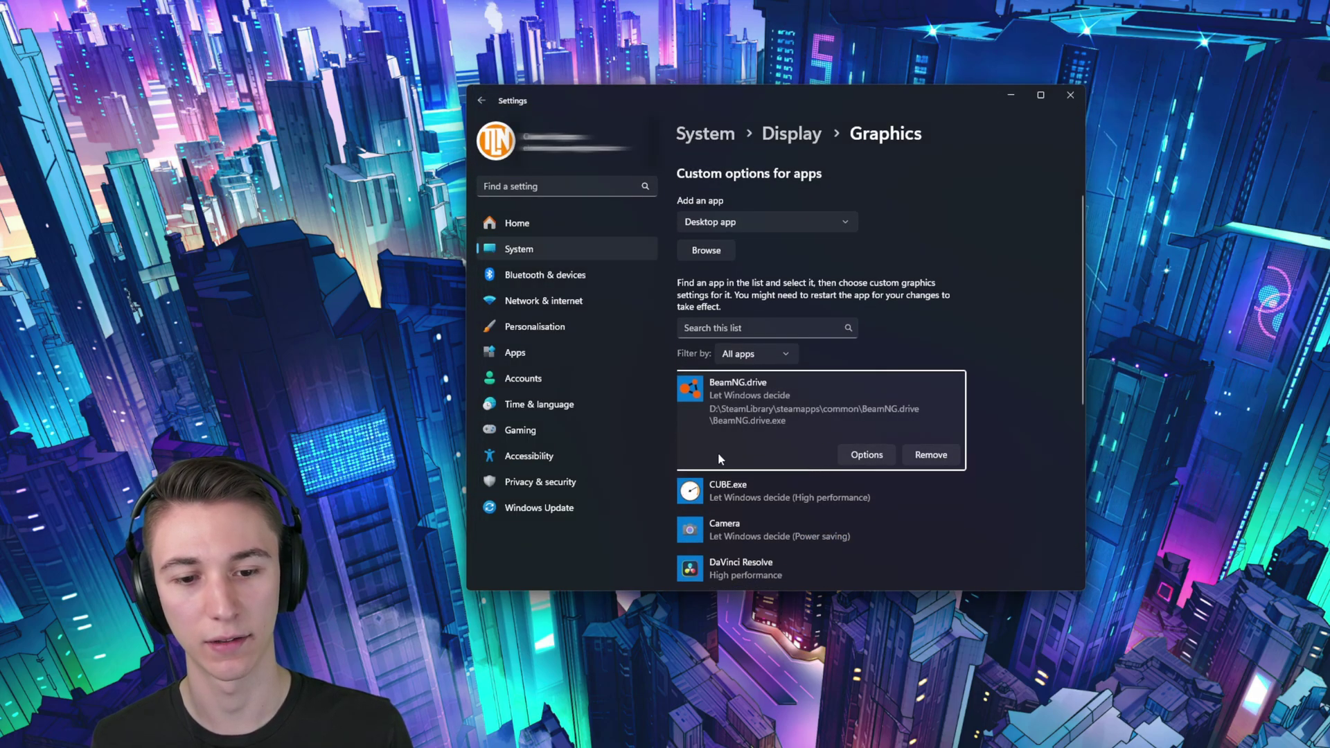
- Set BeamNG.drive's graphics preference to High performance (NVIDIA GPU) and save it
left_click(865, 457)
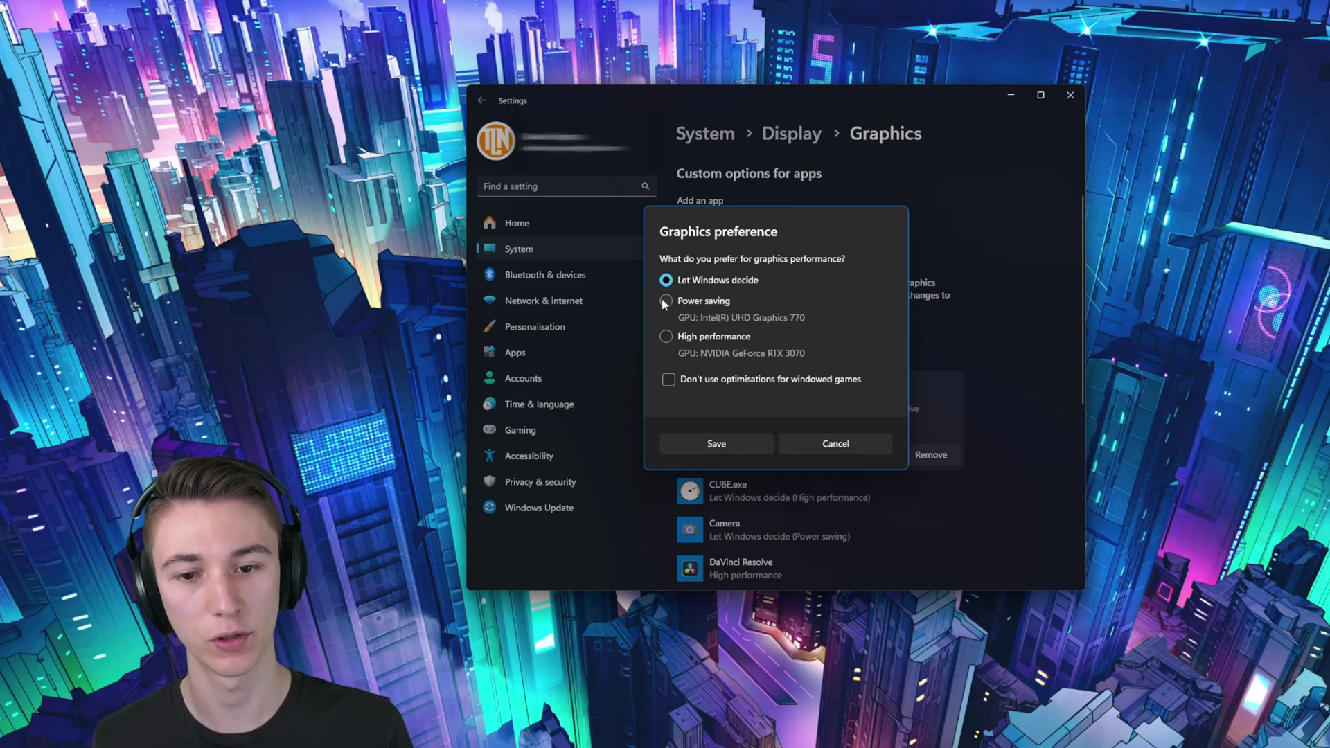
left_click(665, 336)
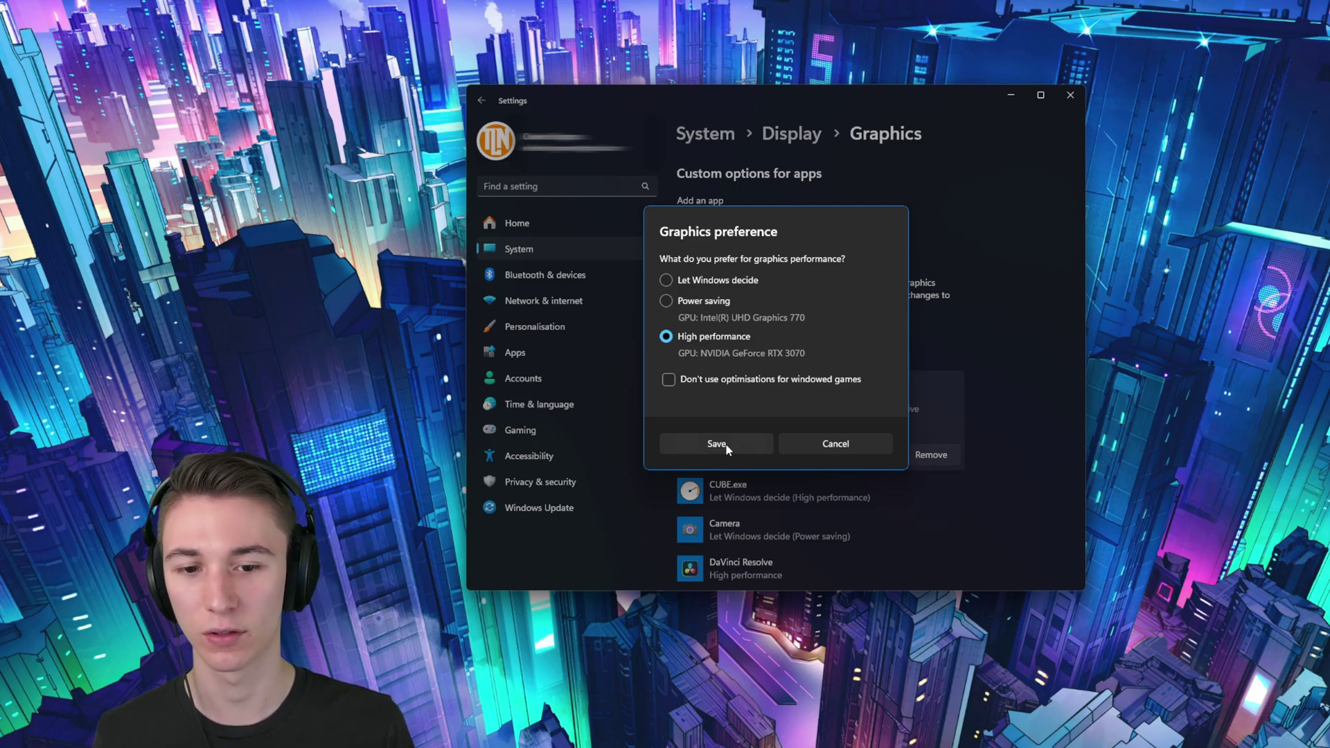
left_click(824, 445)
left_click(931, 454)
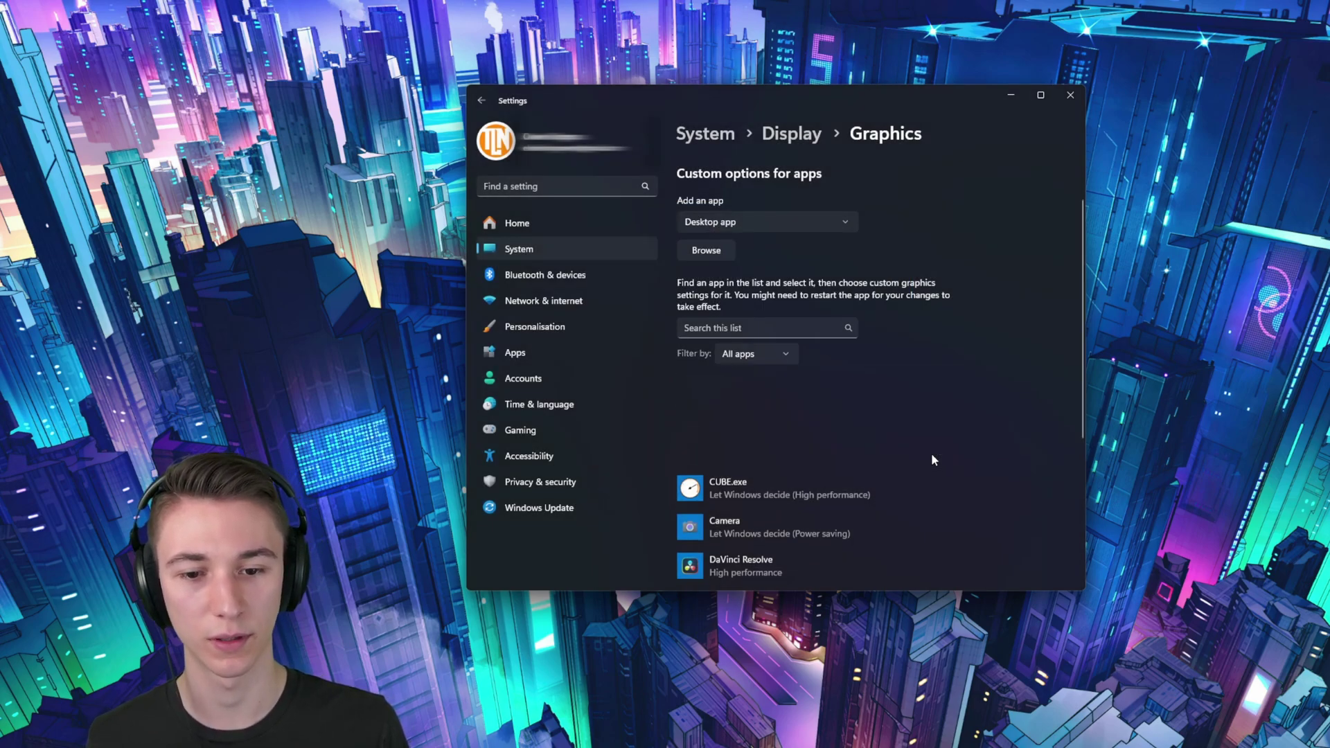